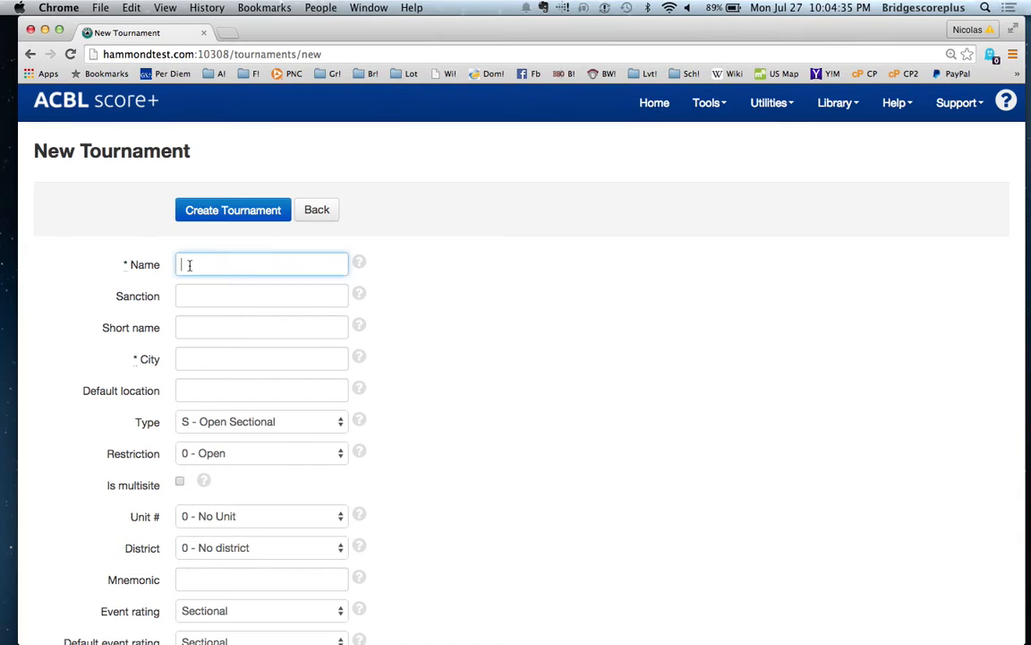
Name the new tournament Atlanta Regional and set its city to Atlanta.
type("Atlanta Regional")
key("Tab")
key("Tab")
key("Tab")
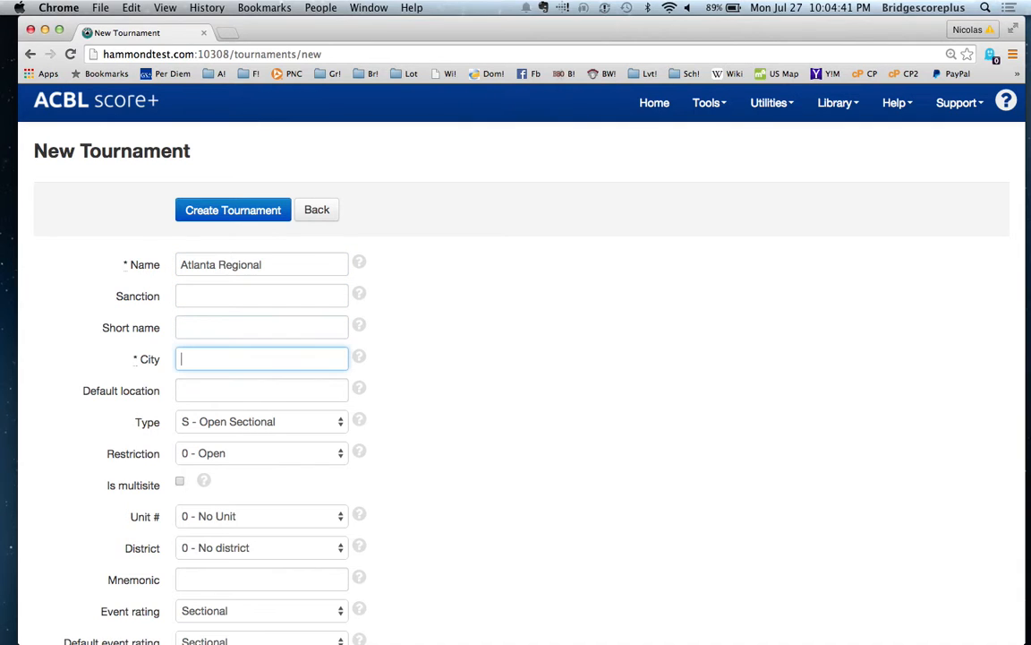
type("Atlanta")
Set the tournament type to R - Open Regional.
key("Tab")
key("Tab")
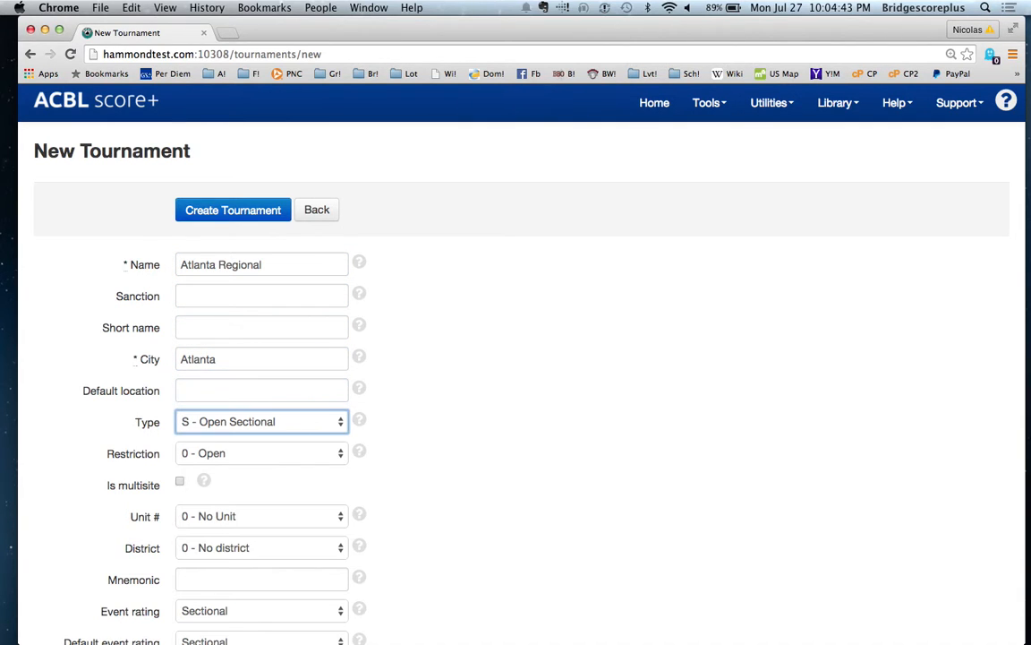
key("r")
key("Tab")
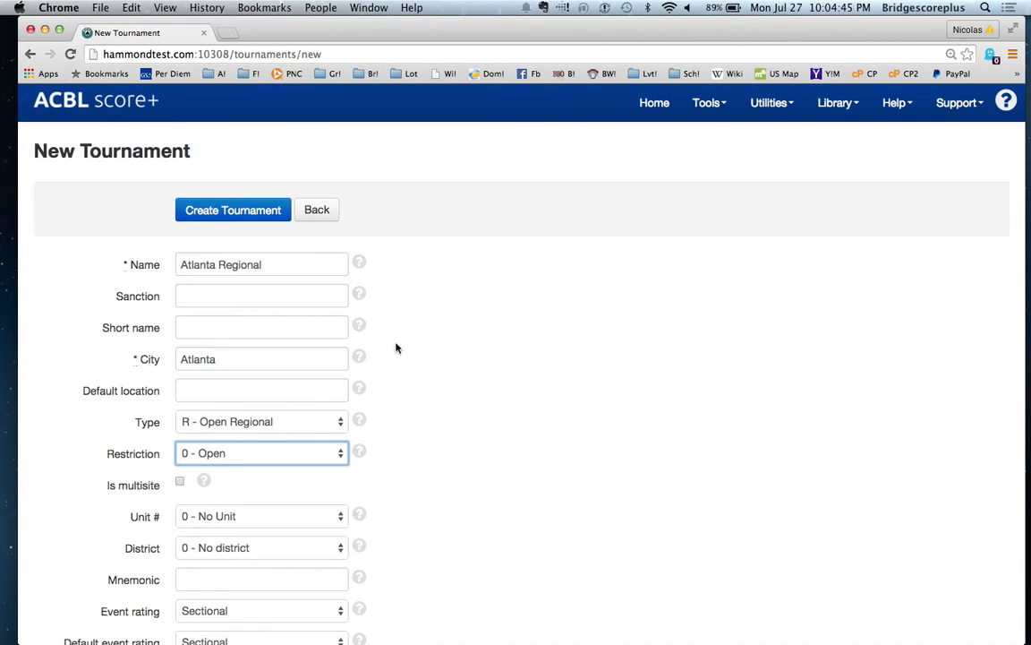
Assign the tournament to unit 114 - Georgia State.
scroll(426, 387, "down", 5)
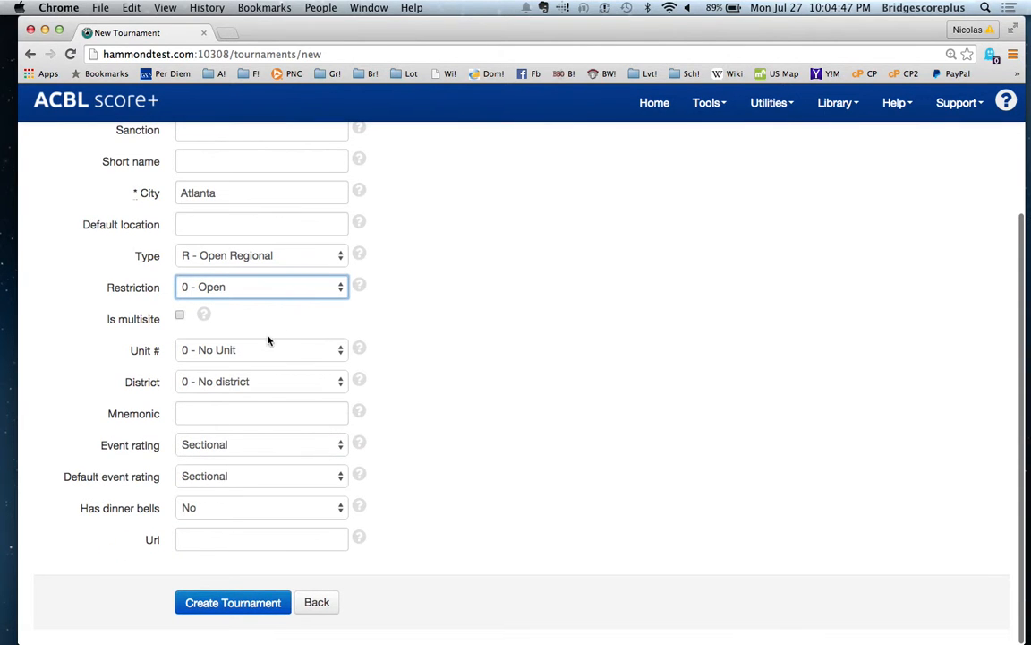
left_click(266, 351)
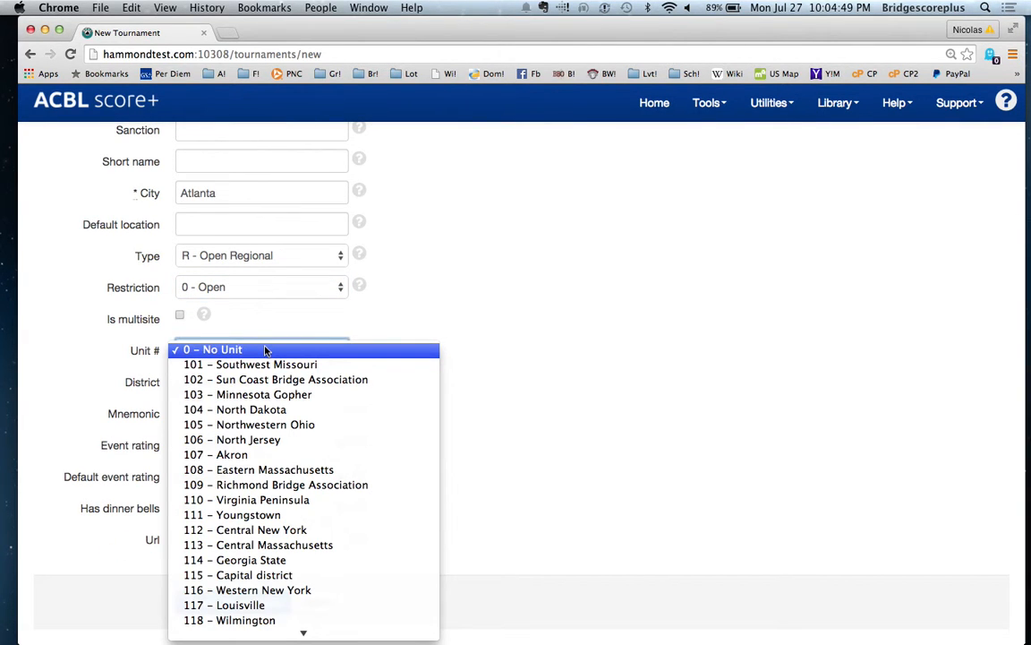
type("114")
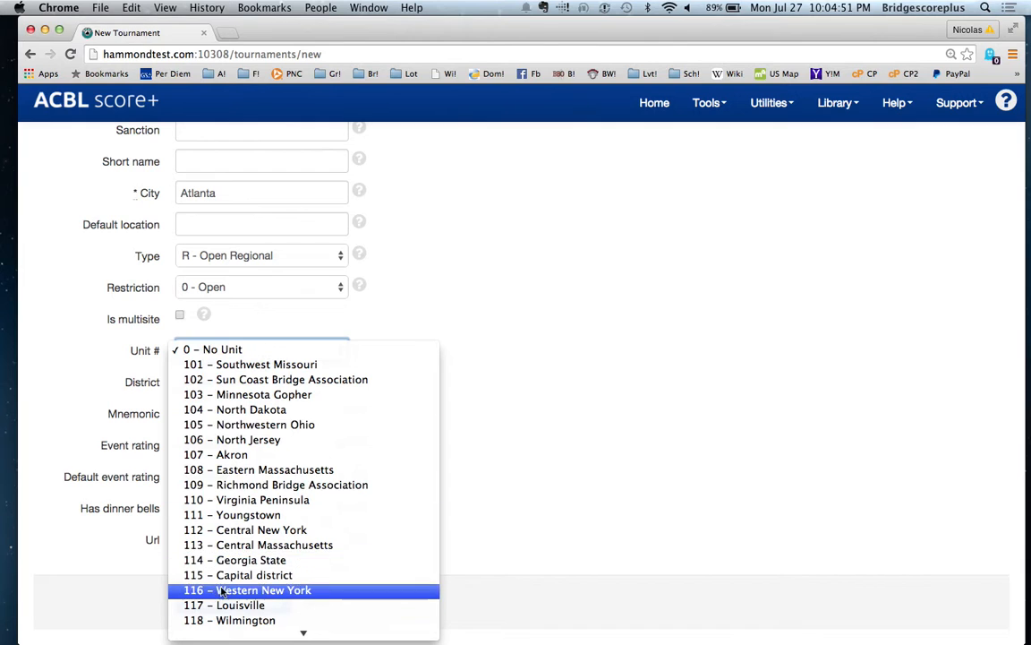
left_click(235, 560)
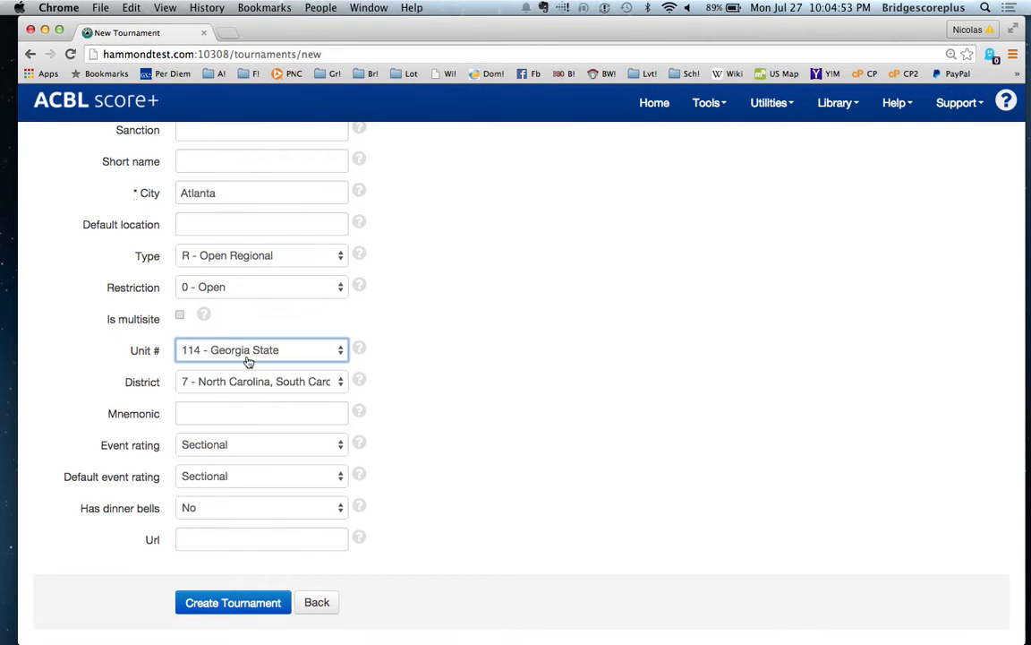
Try unit 109 - Richmond Bridge Association and restore 114 - Georgia State.
left_click(285, 350)
left_click(252, 278)
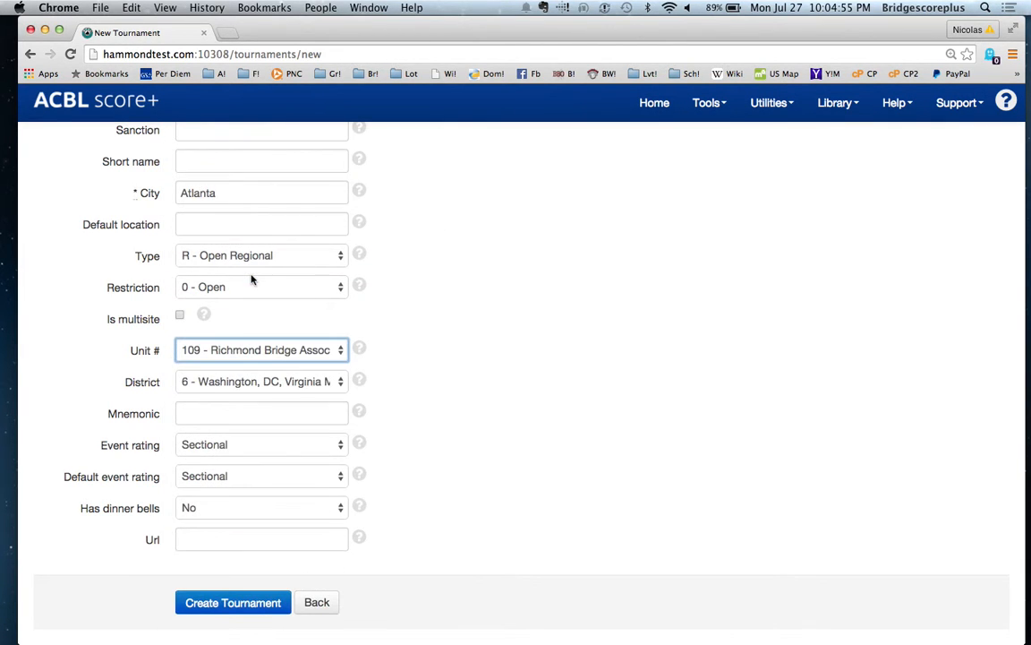
left_click(237, 350)
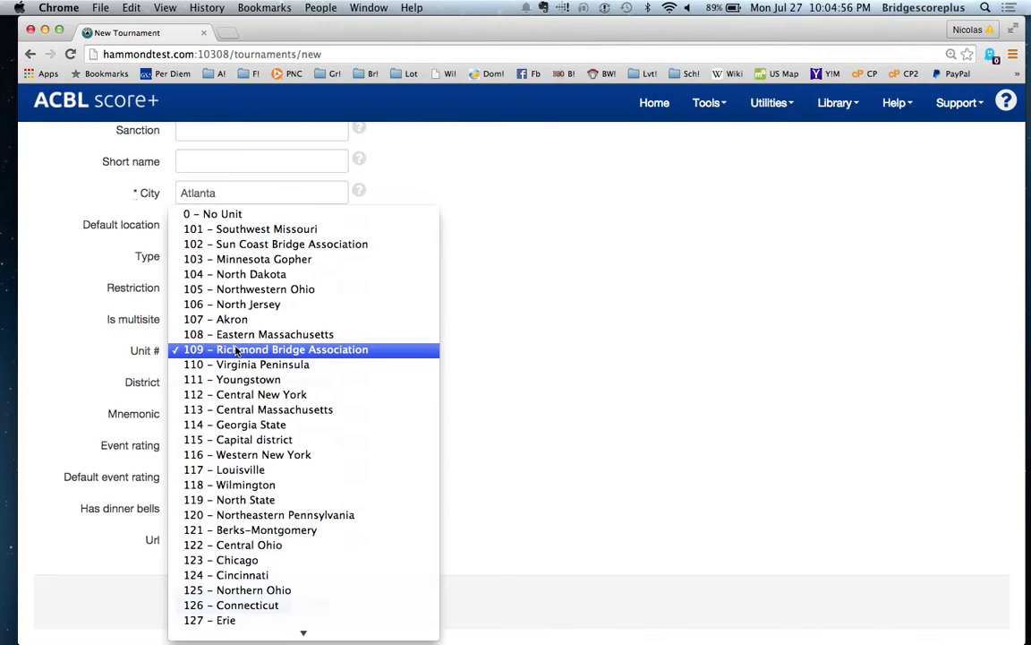
left_click(243, 424)
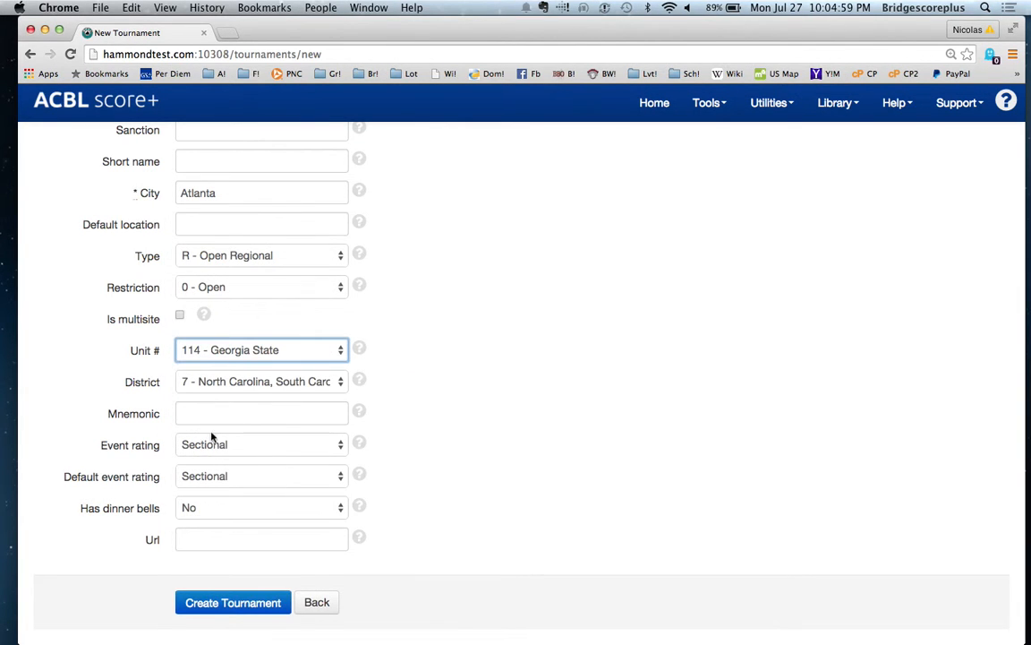
Set both the event rating and the default event rating to Regional and create the tournament.
key("Tab")
key("Tab")
key("Tab")
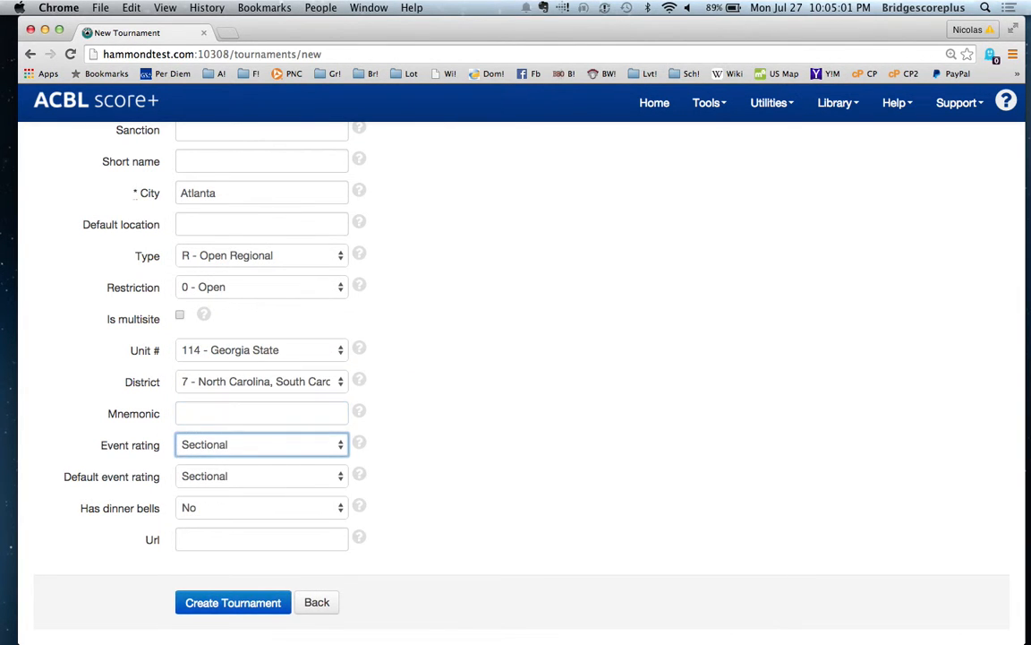
key("r")
key("Tab")
key("r")
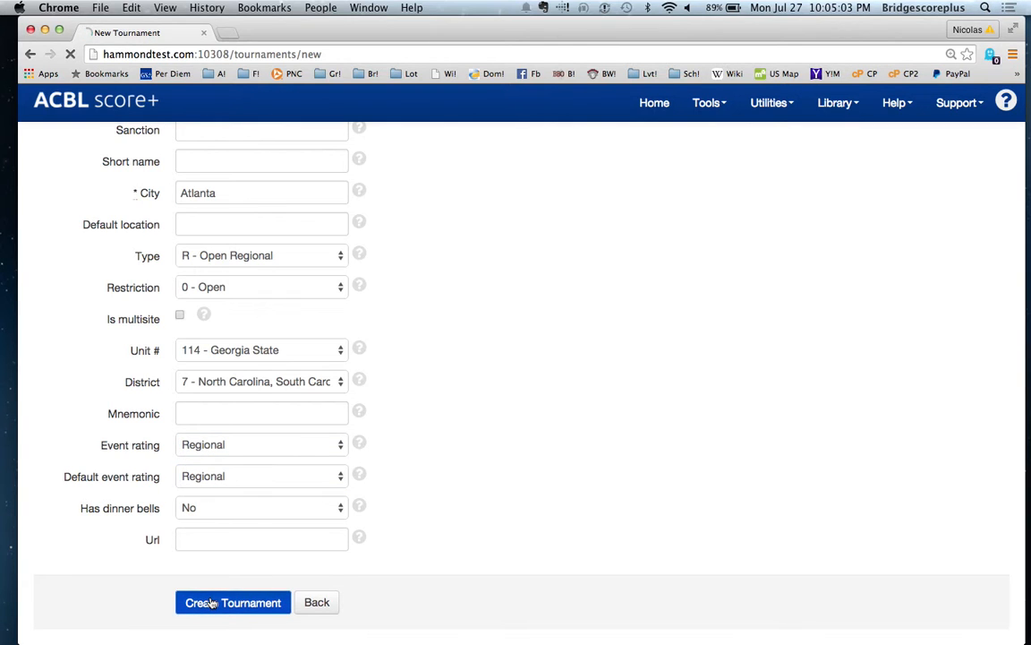
left_click(210, 603)
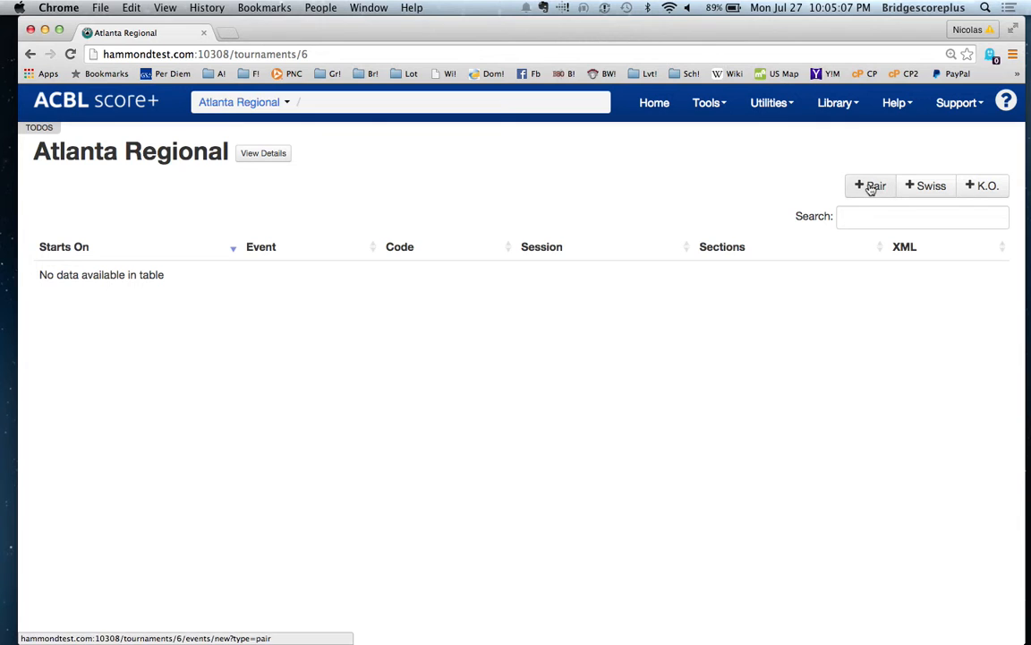
Create a pair event in the tournament with the stratification Open Pairs: 0/2500/750.
left_click(871, 188)
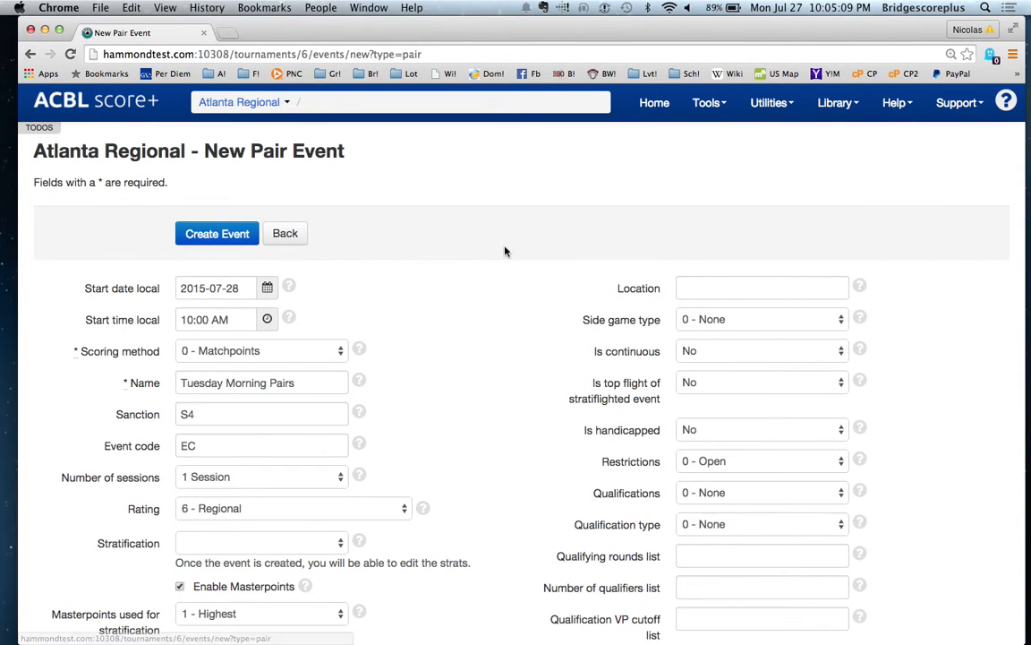
left_click(261, 537)
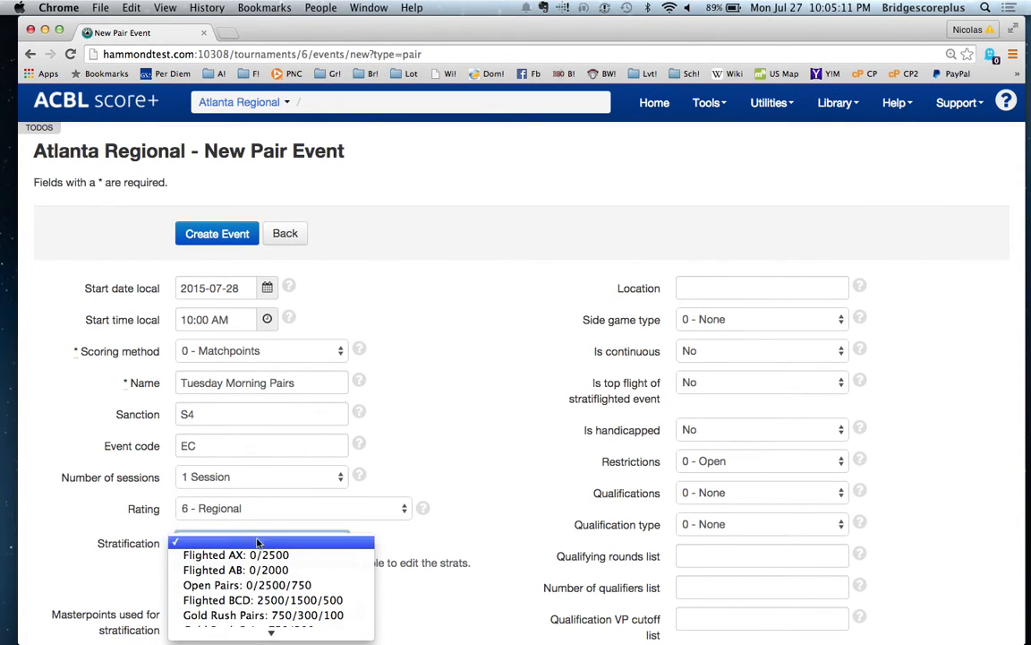
left_click(255, 585)
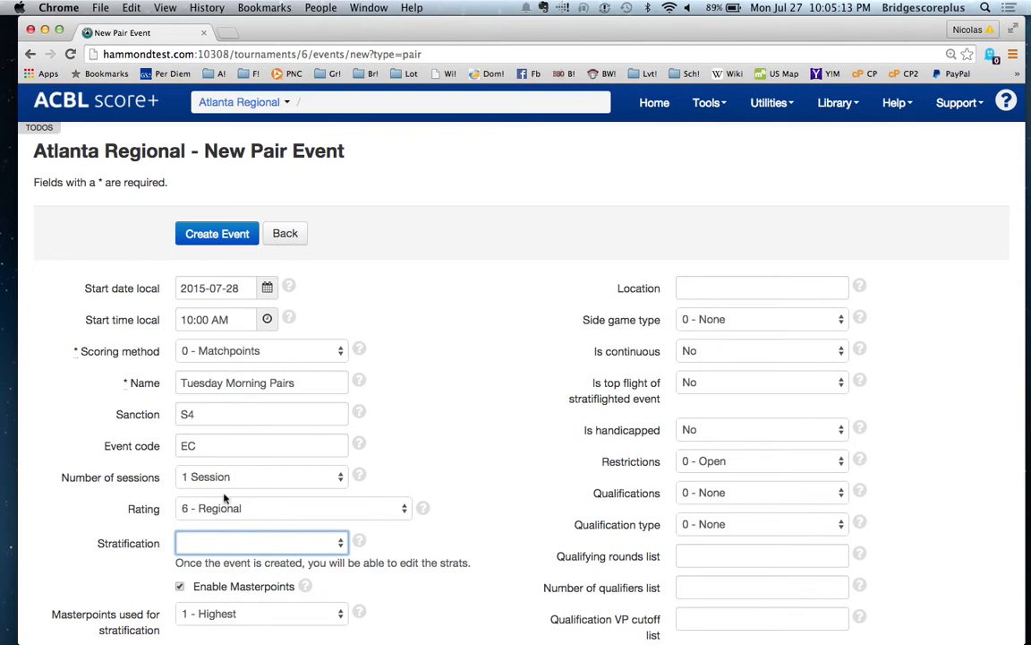
left_click(189, 233)
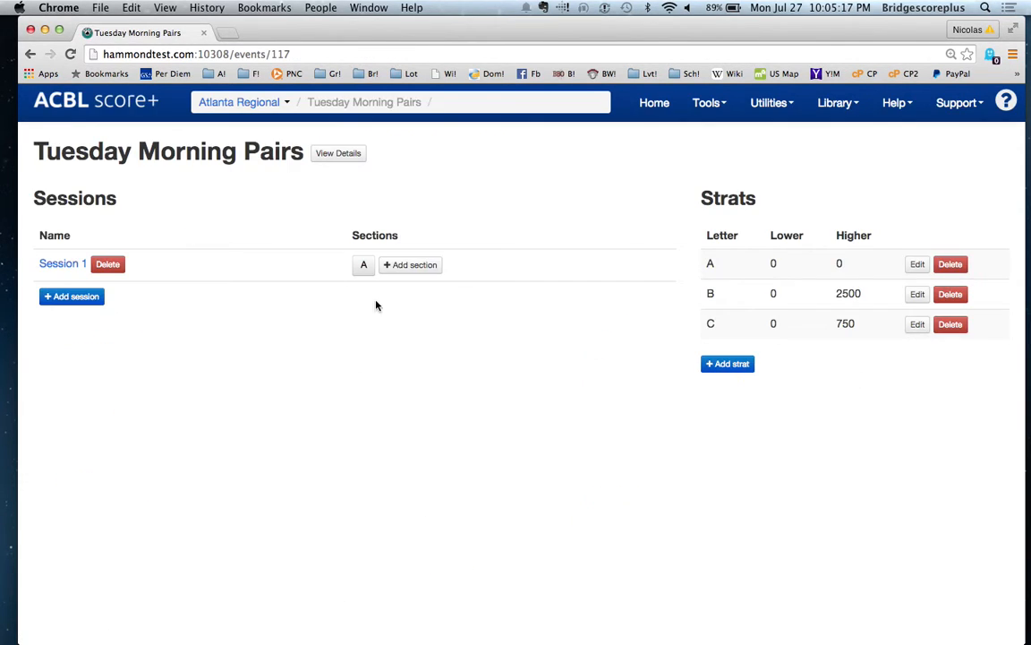
Open section A's names and fill North-South pair 1, entering the first player's ACBL number and the second player's name with the first match.
left_click(360, 265)
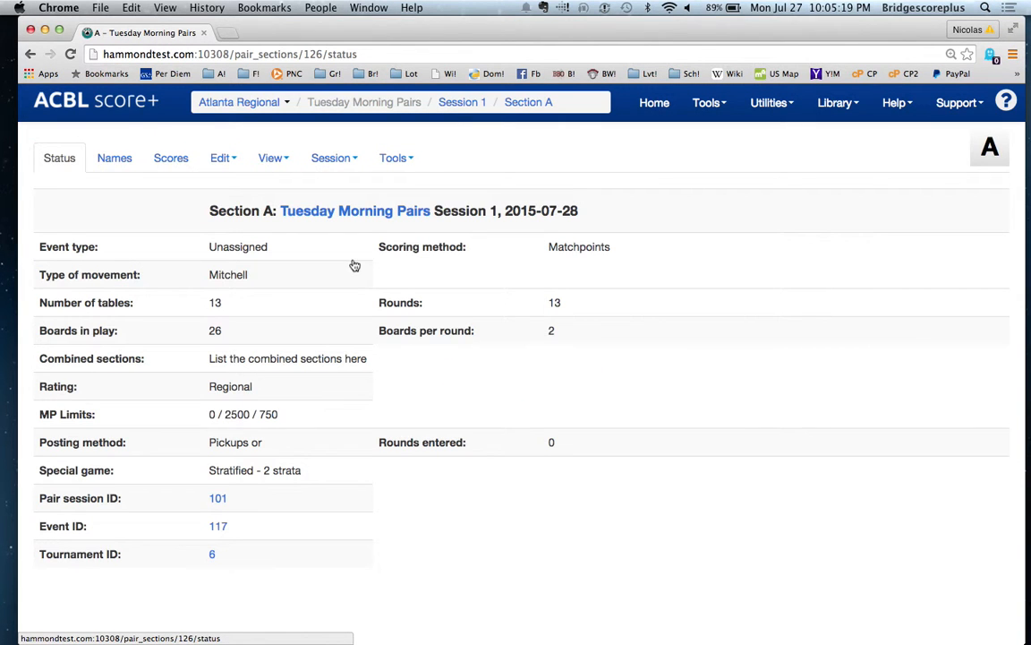
left_click(113, 174)
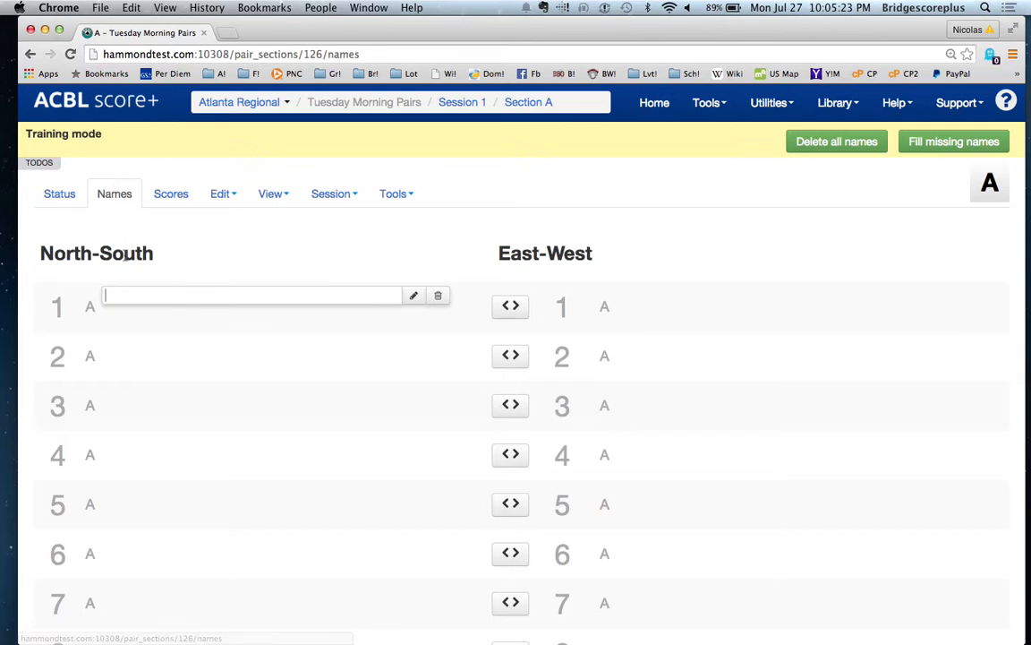
type("73711")
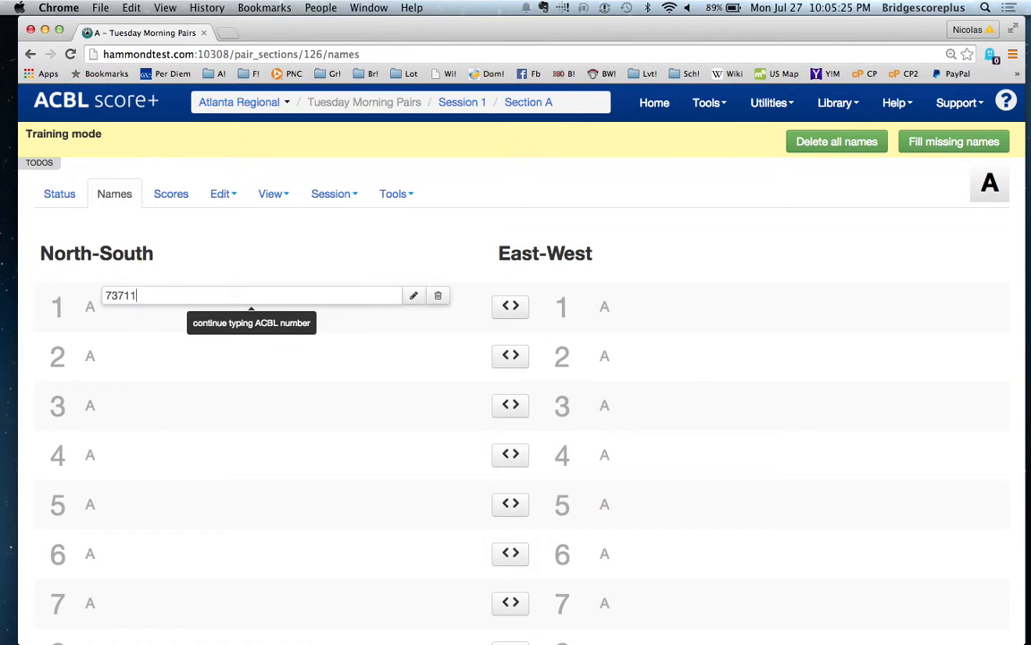
type("87")
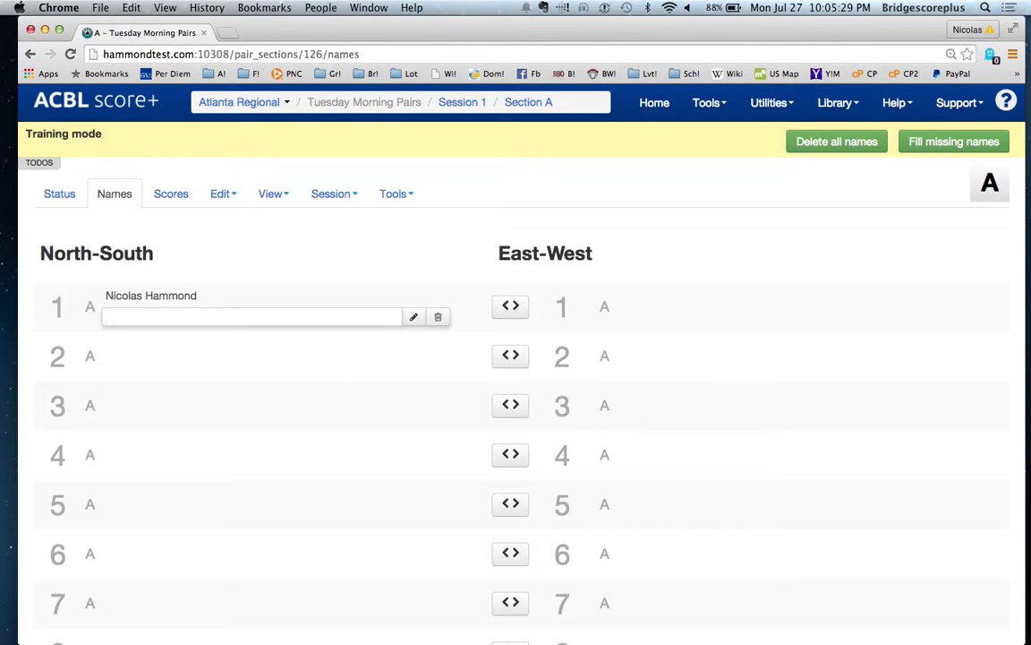
type("Dave Smith")
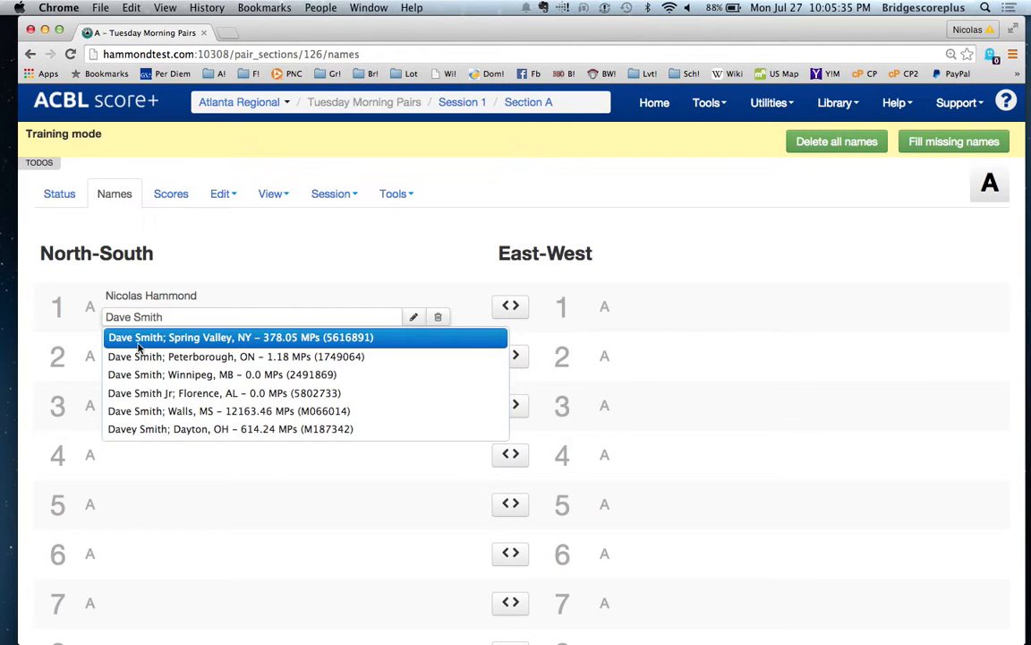
left_click(138, 343)
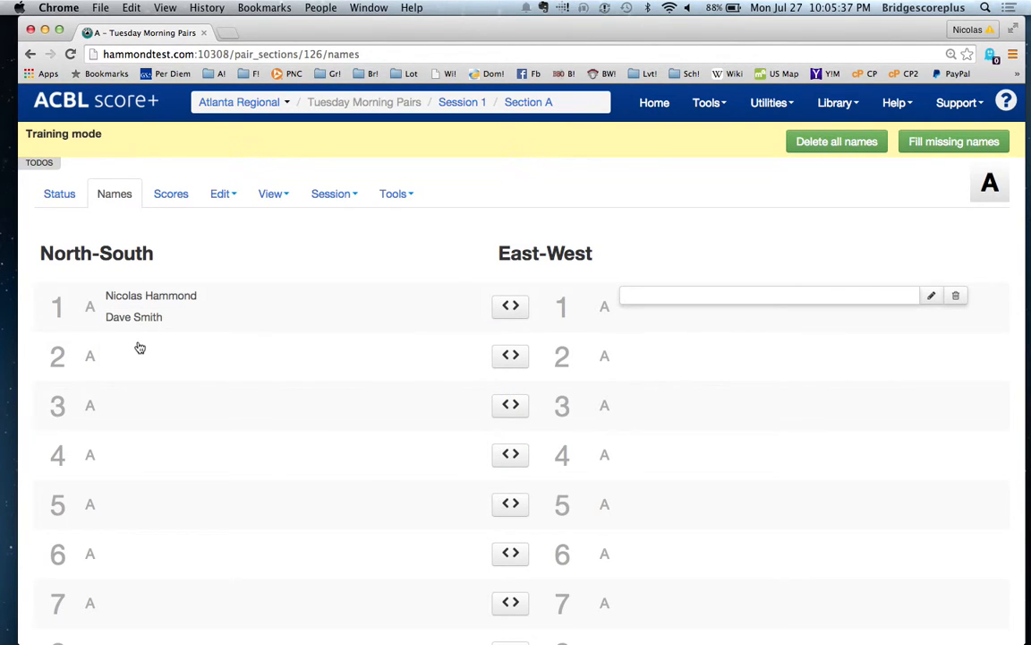
Fill in East-West pair 1 by entering both players' names, accepting the only match for the first and the last match for the second.
type("Jeff Mec")
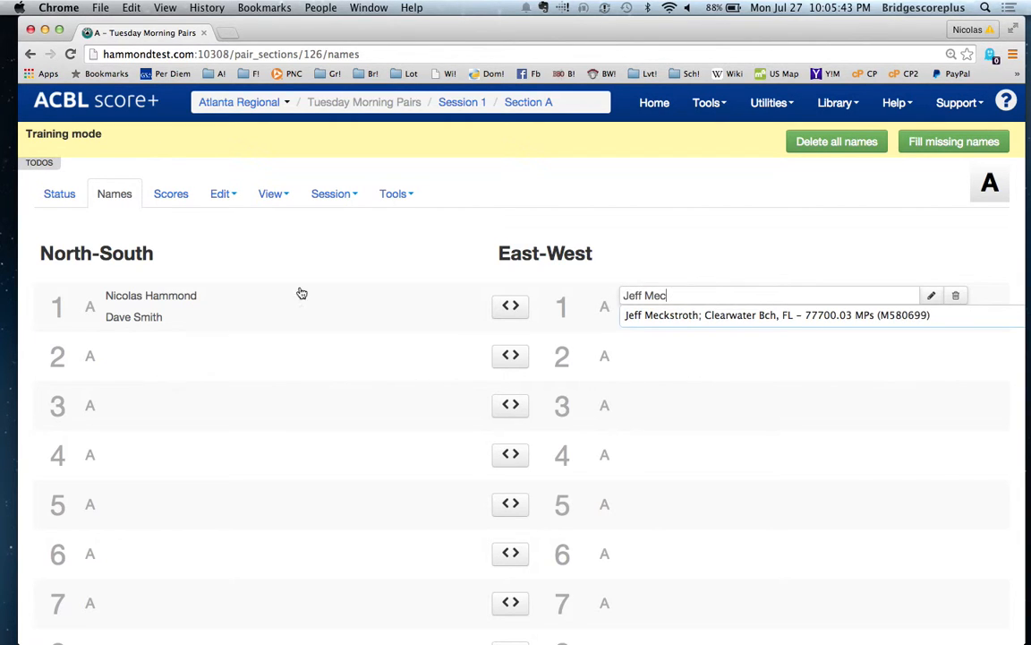
left_click(632, 317)
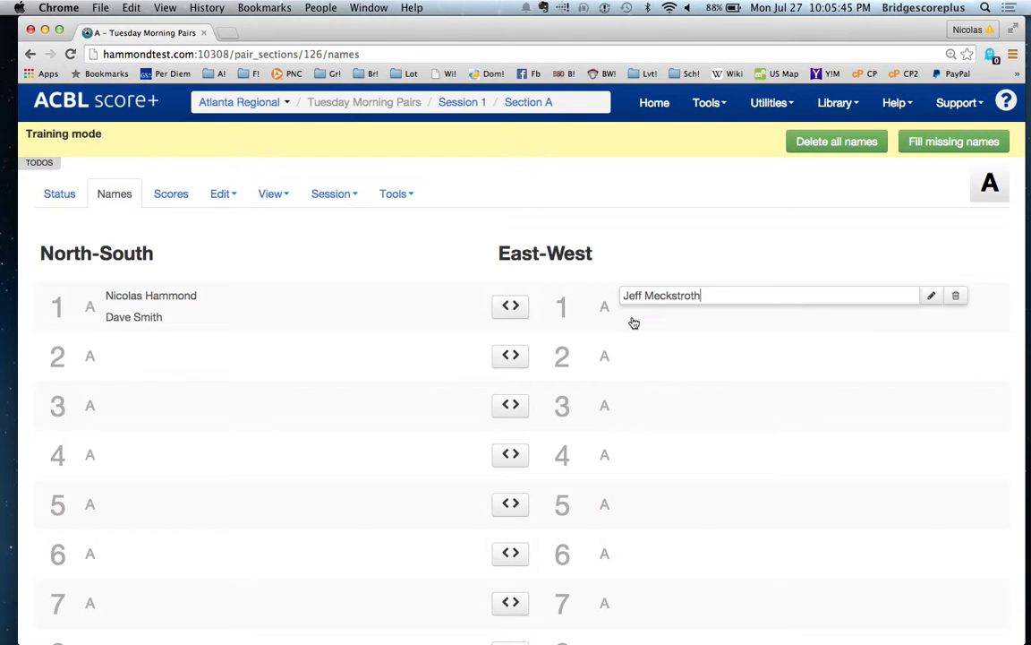
type("Eric R")
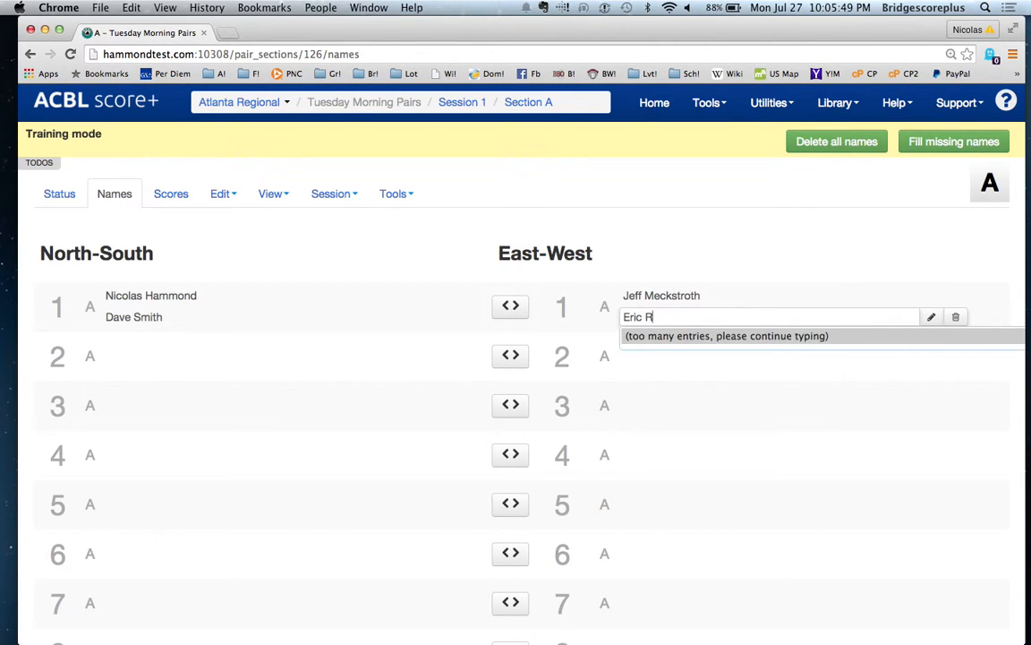
type("o")
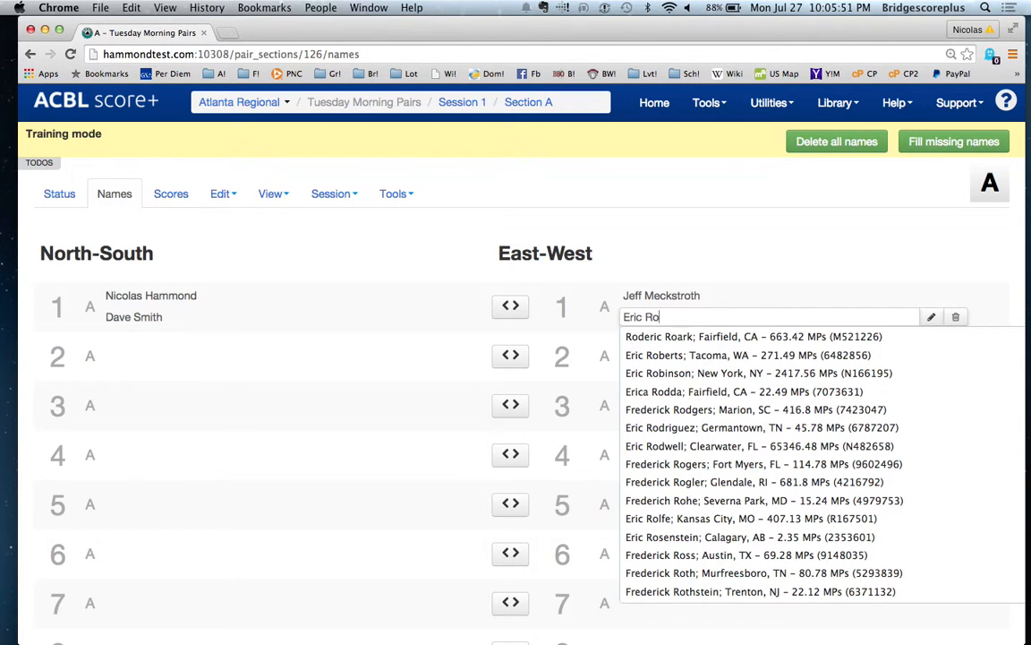
type("d")
key("Down")
key("Down")
key("Down")
key("Down")
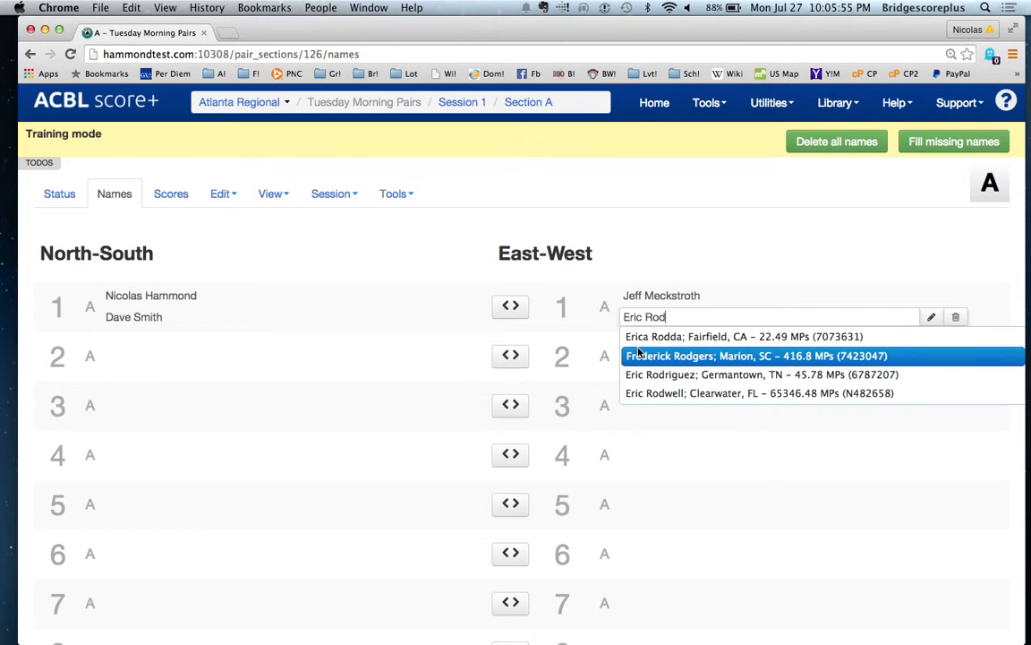
left_click(657, 395)
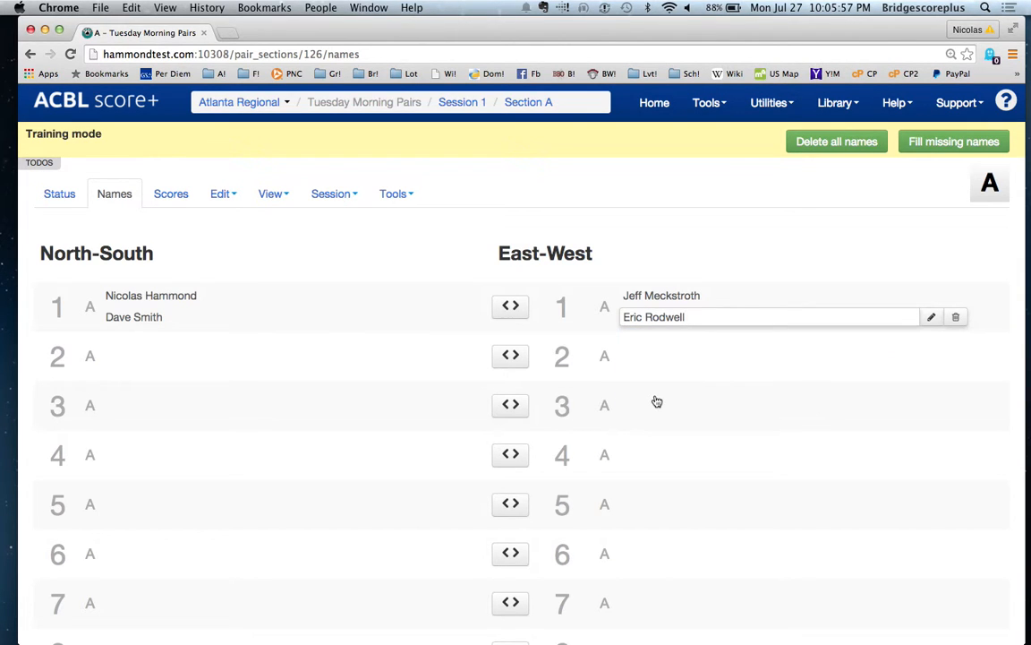
key("Tab")
Fill in North-South pair 2 by entering parts of both players' names and accepting the matching members.
type("Rob")
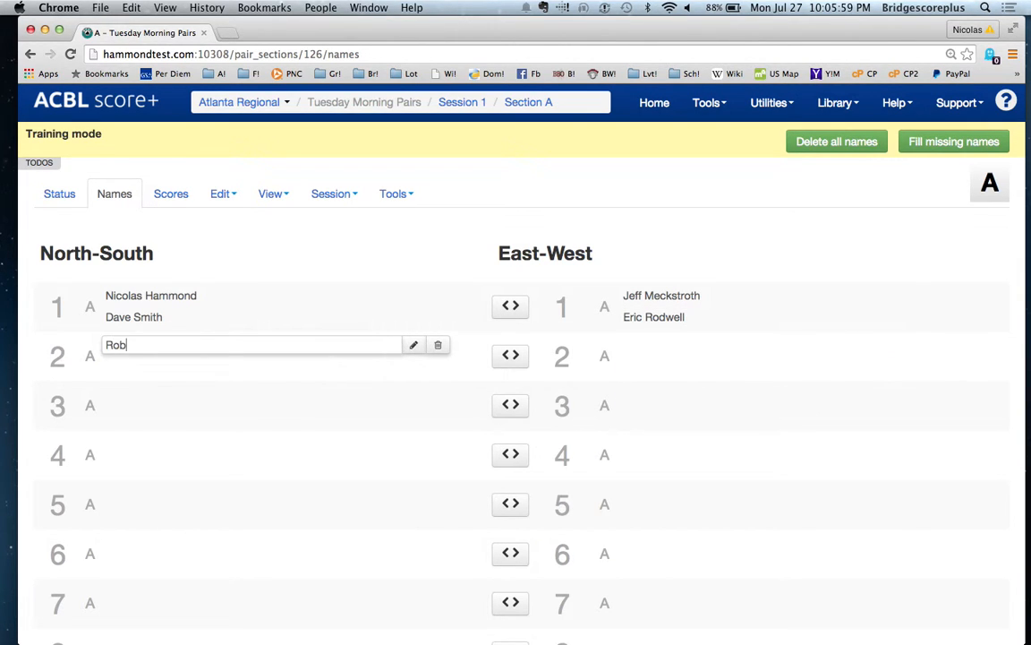
type("ert Hartm")
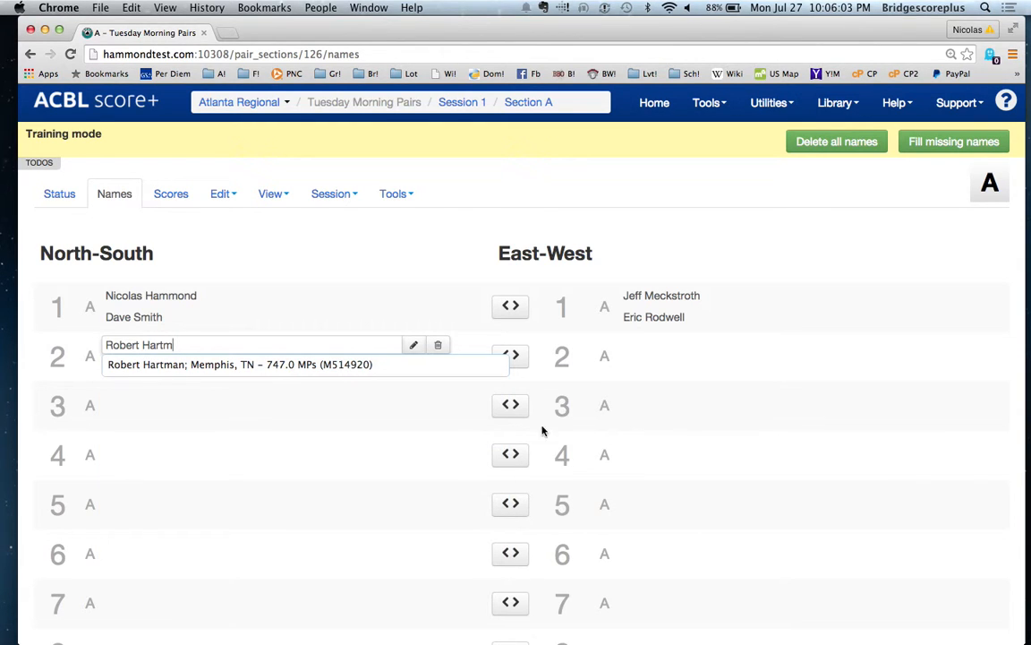
left_click(362, 374)
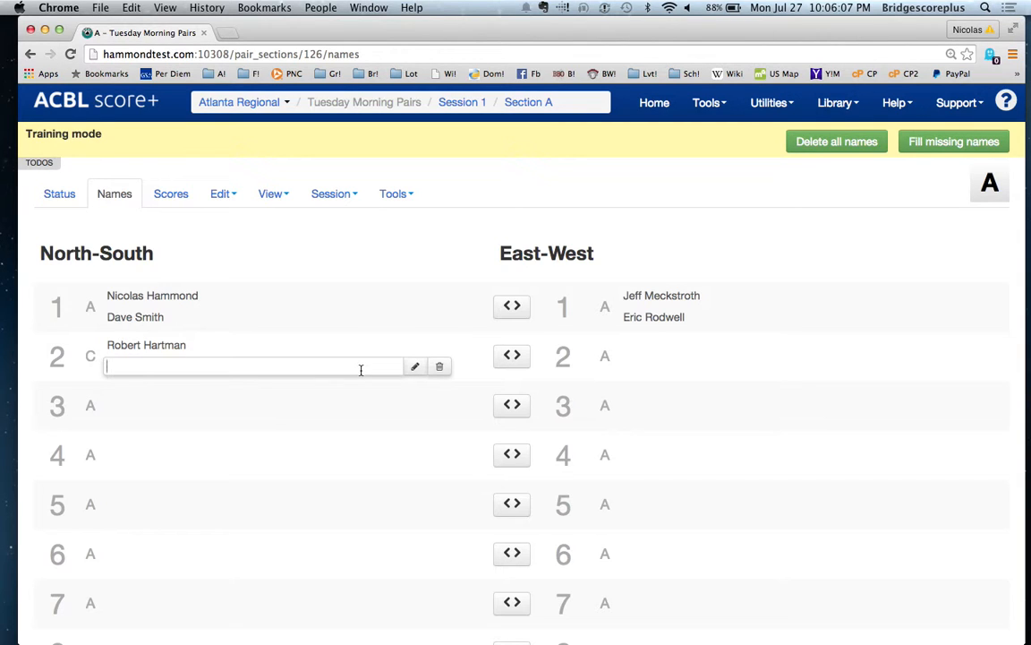
type("Brian H")
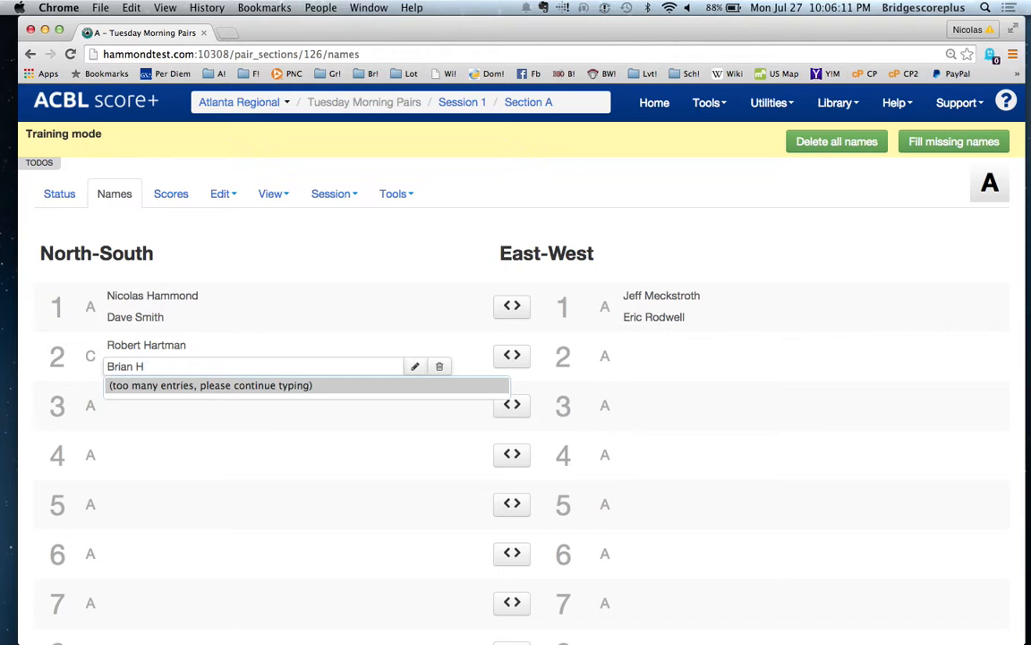
type("a")
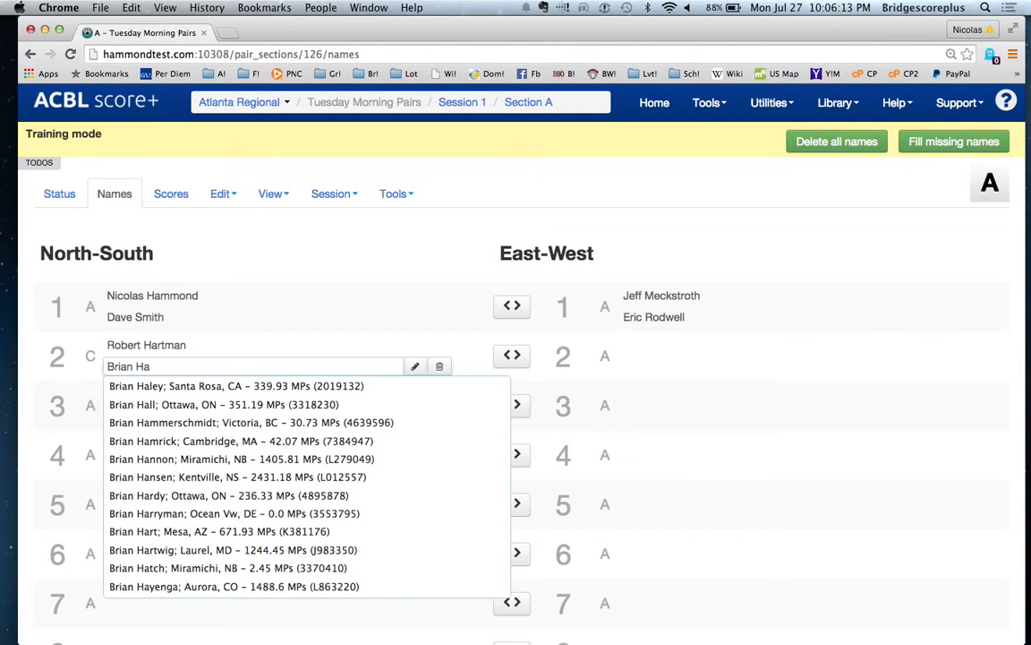
type("l")
key("Return")
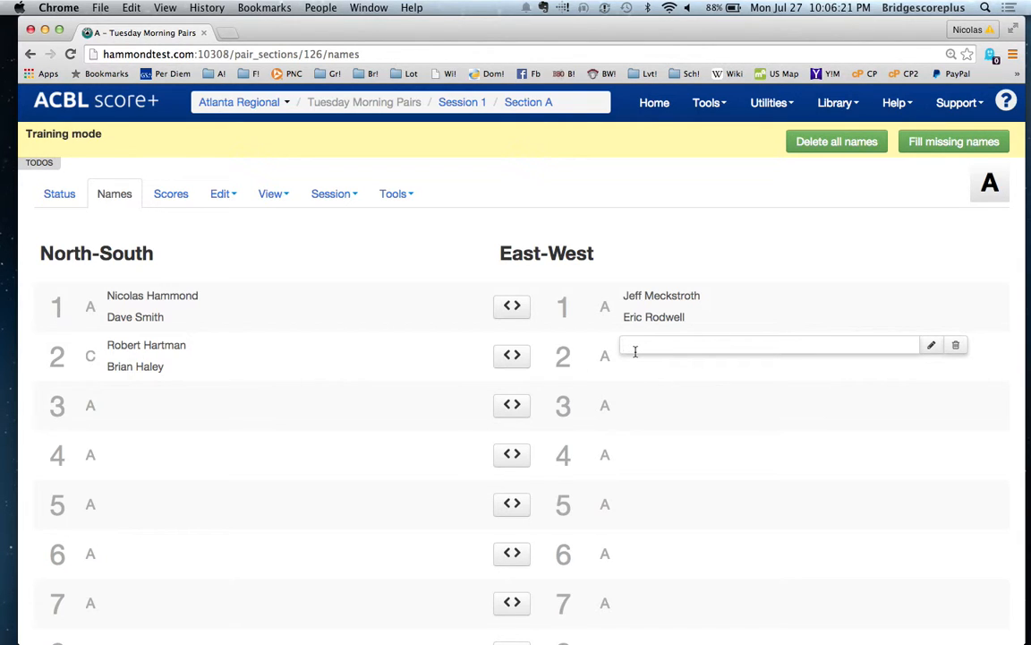
Fill in East-West pair 2, accepting the first match for the first player and the only match for the second.
type("Bob Davi")
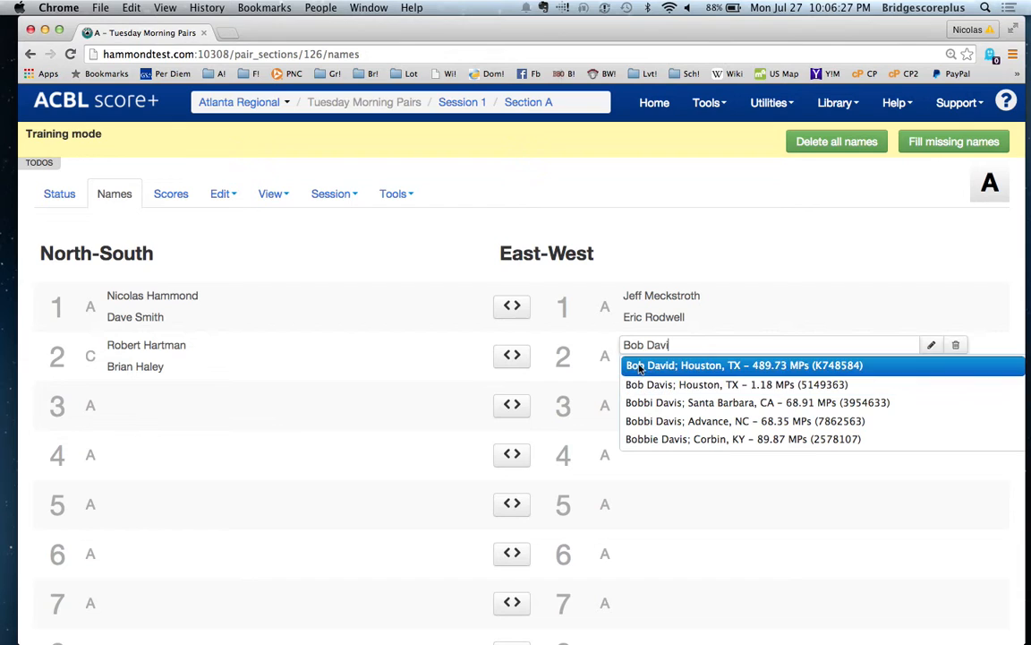
left_click(641, 366)
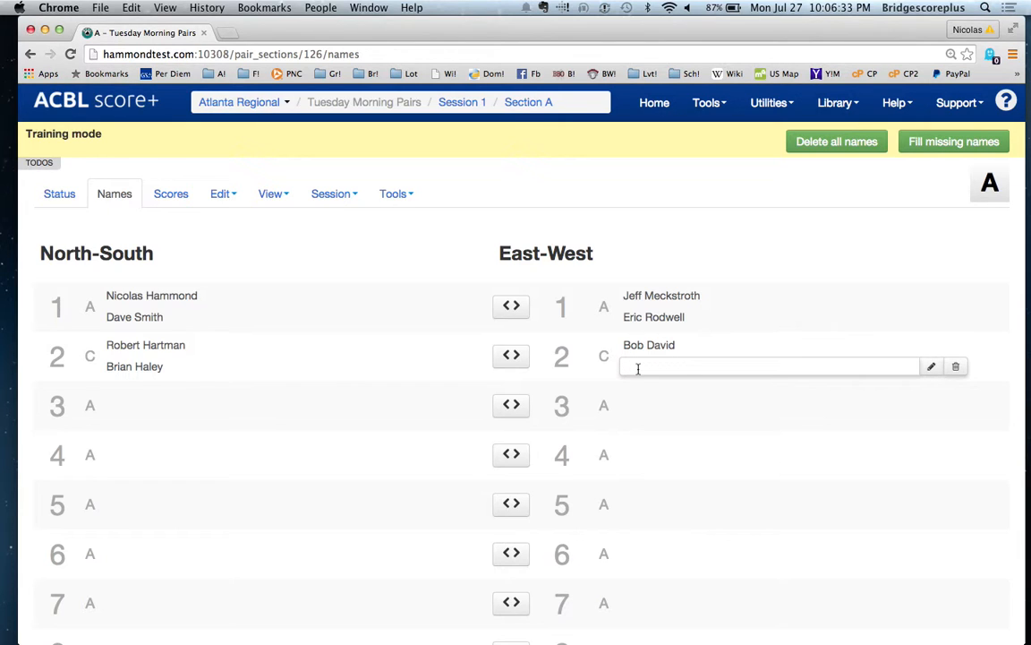
type("Mike Passell")
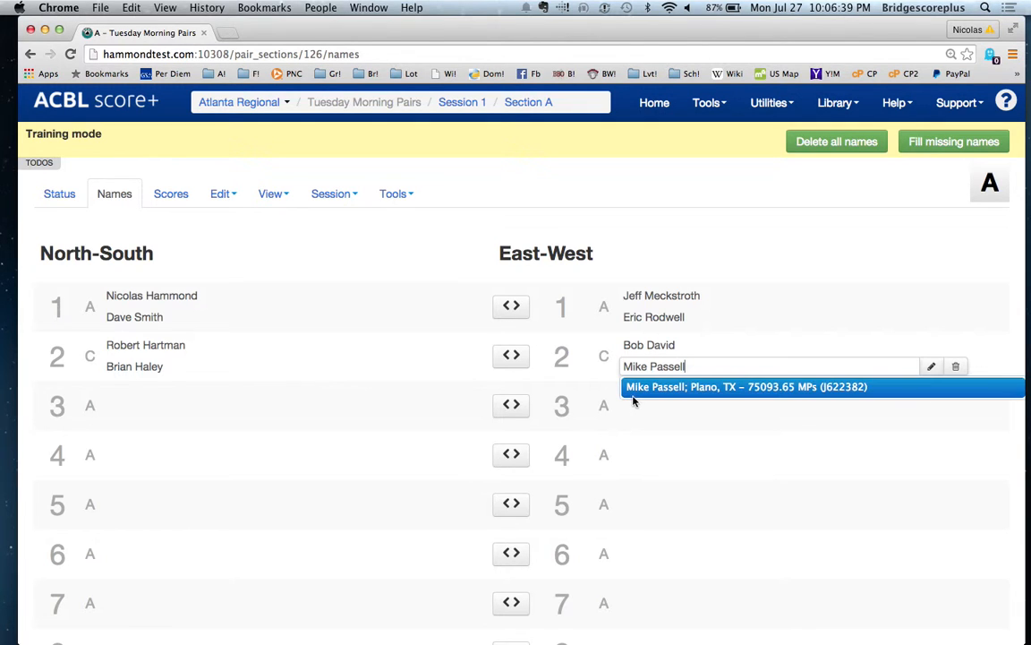
left_click(637, 392)
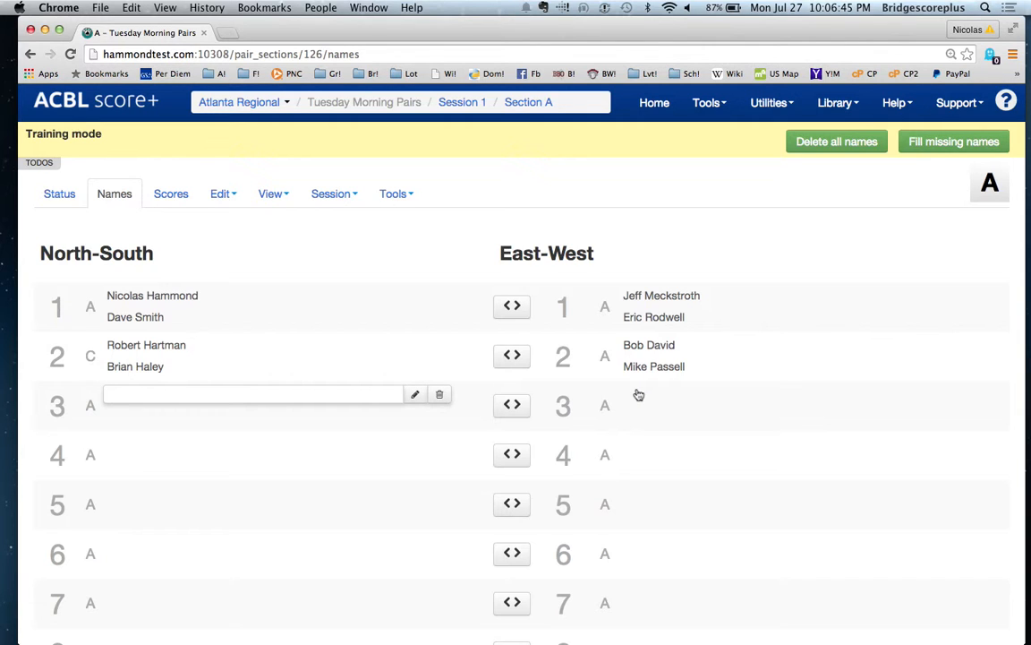
Fill in North-South pair 3 from parts of both players' names, accepting the first match for the first player and a matching member for the second.
type("Kristin ")
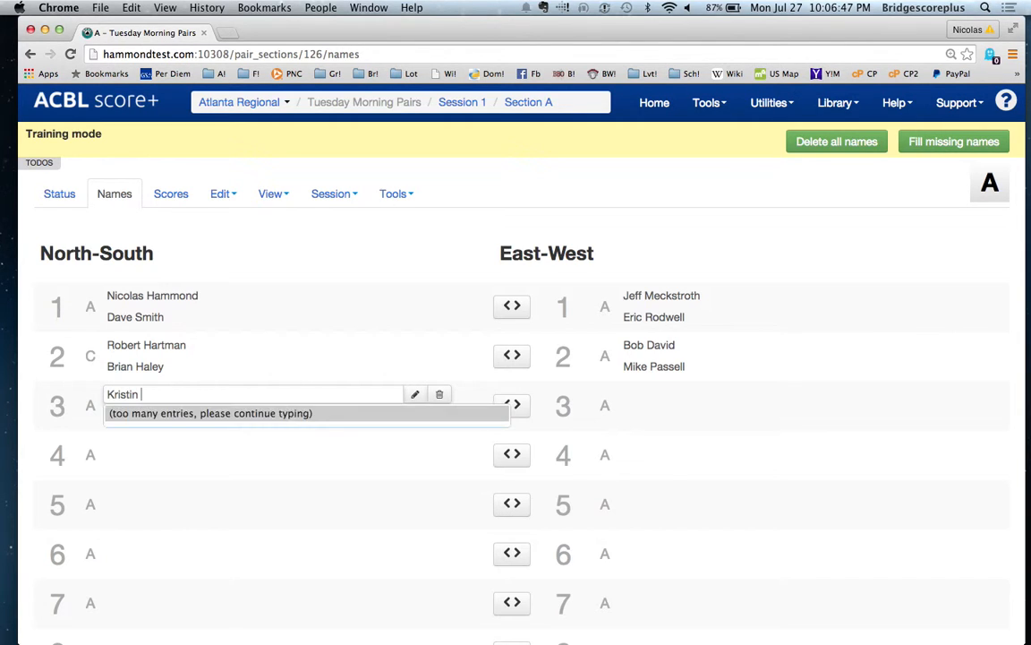
type("L")
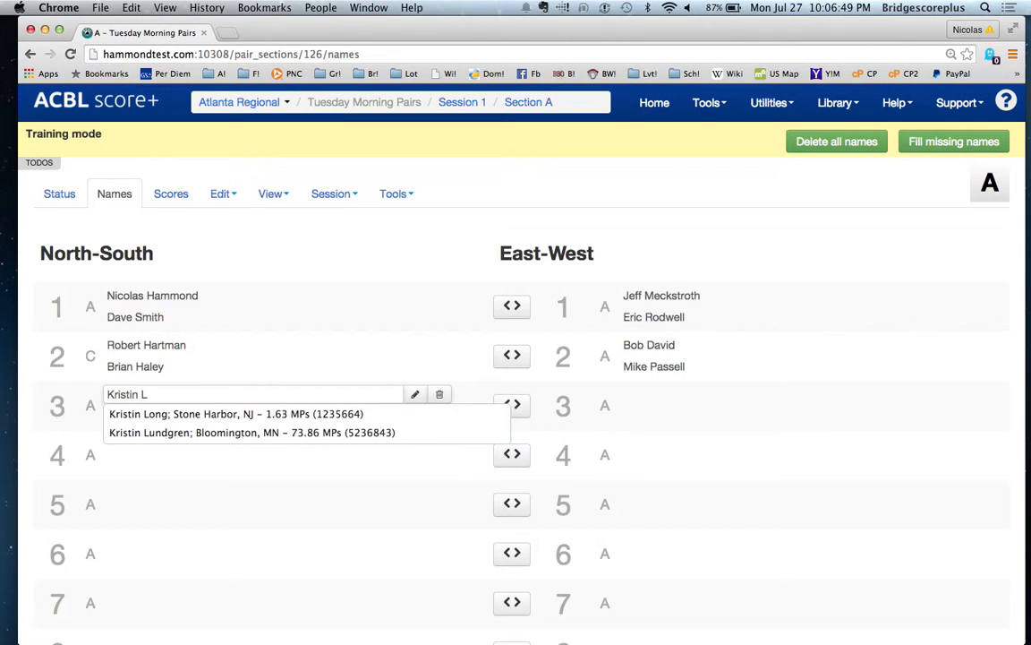
left_click(437, 414)
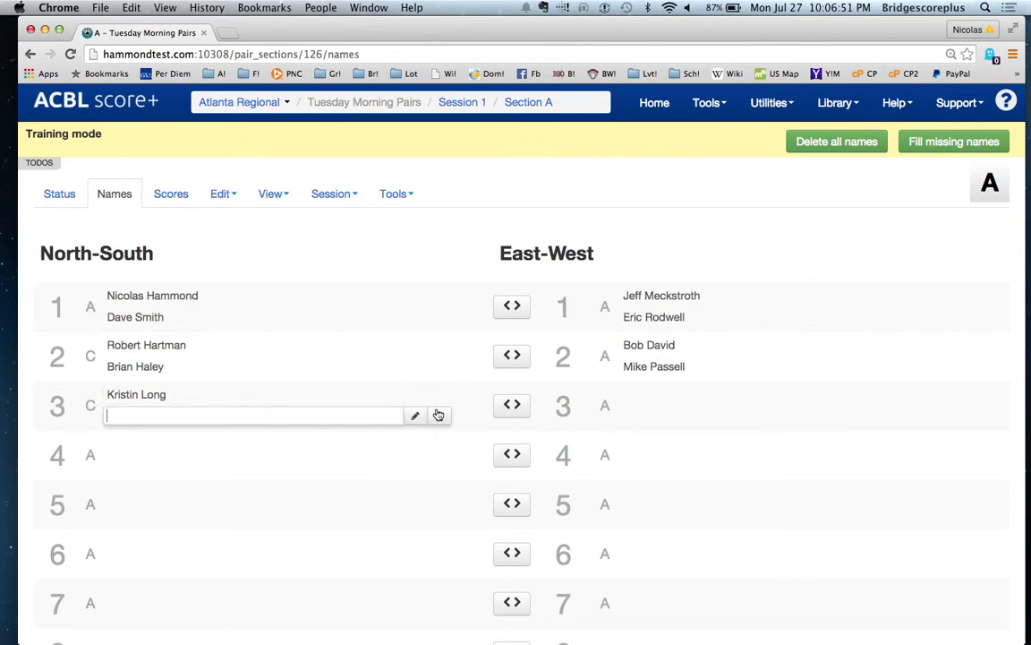
type("Jeremy H")
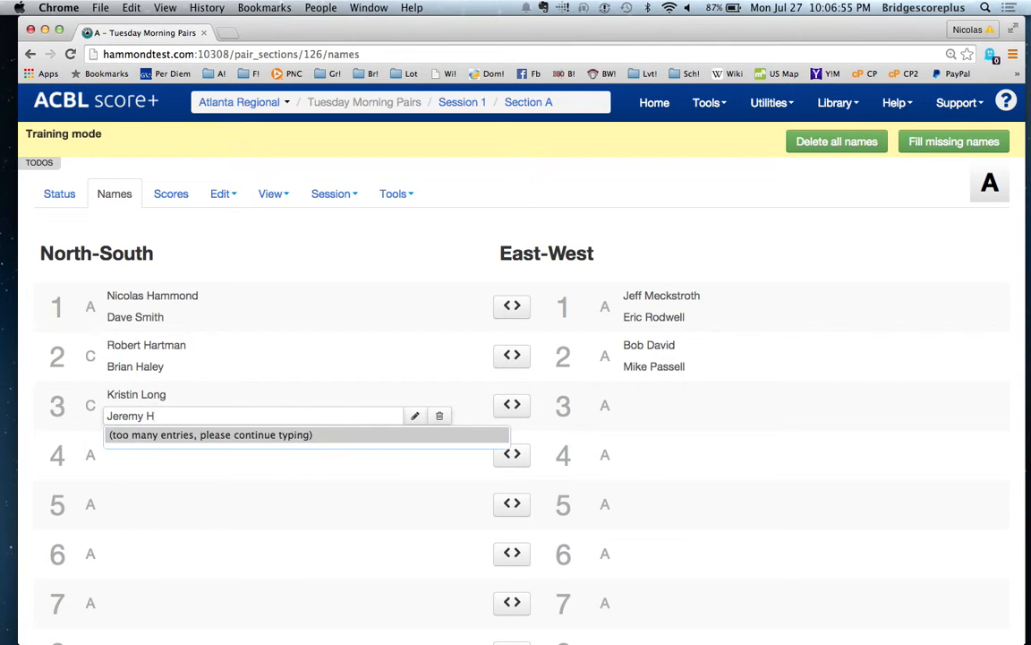
key("Up")
key("Return")
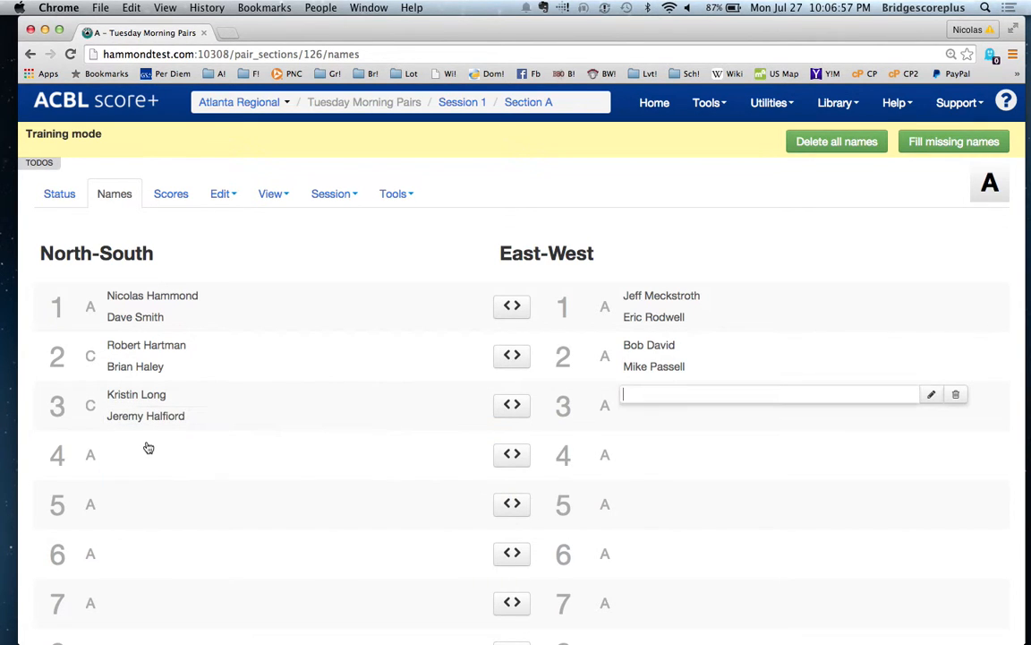
Fill all missing names in section A automatically and review the full list of pairs.
left_click(934, 140)
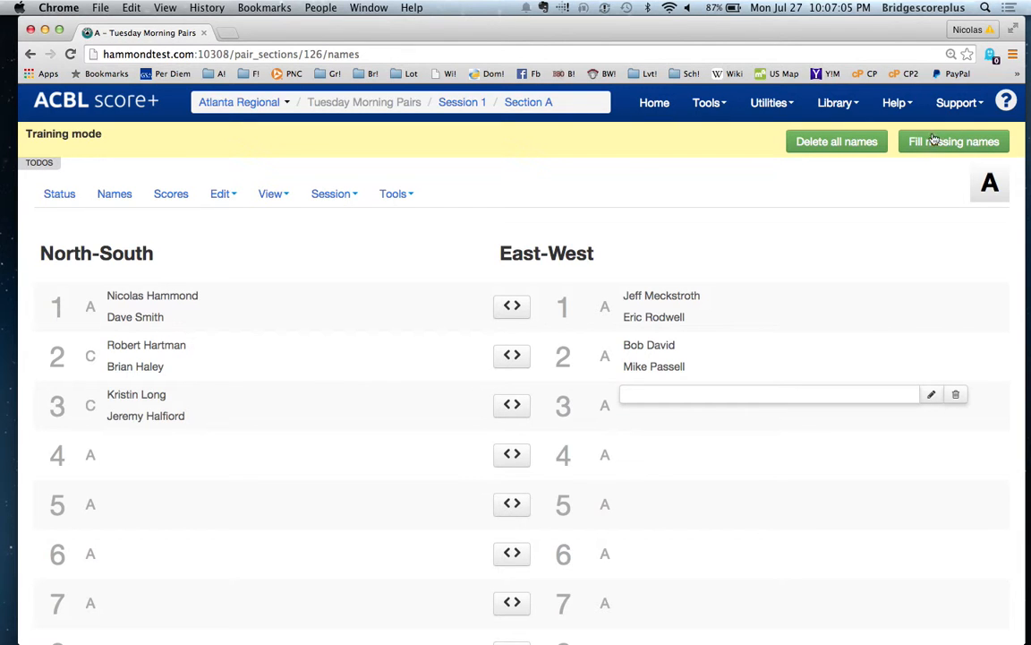
left_click(106, 200)
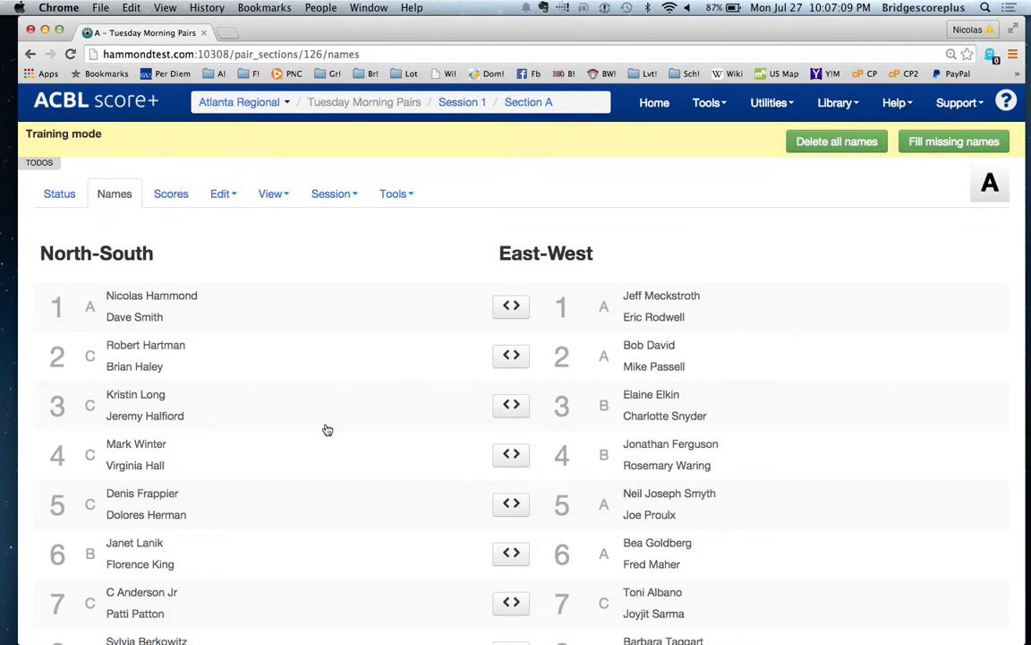
scroll(324, 428, "down", 3)
scroll(328, 430, "down", 1)
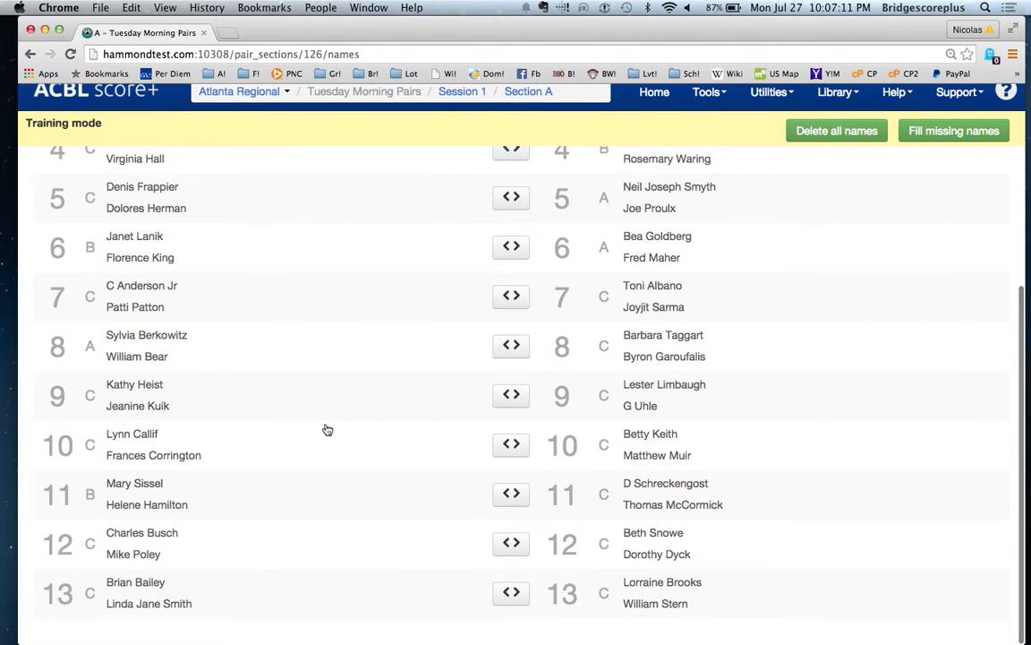
scroll(328, 430, "up", 4)
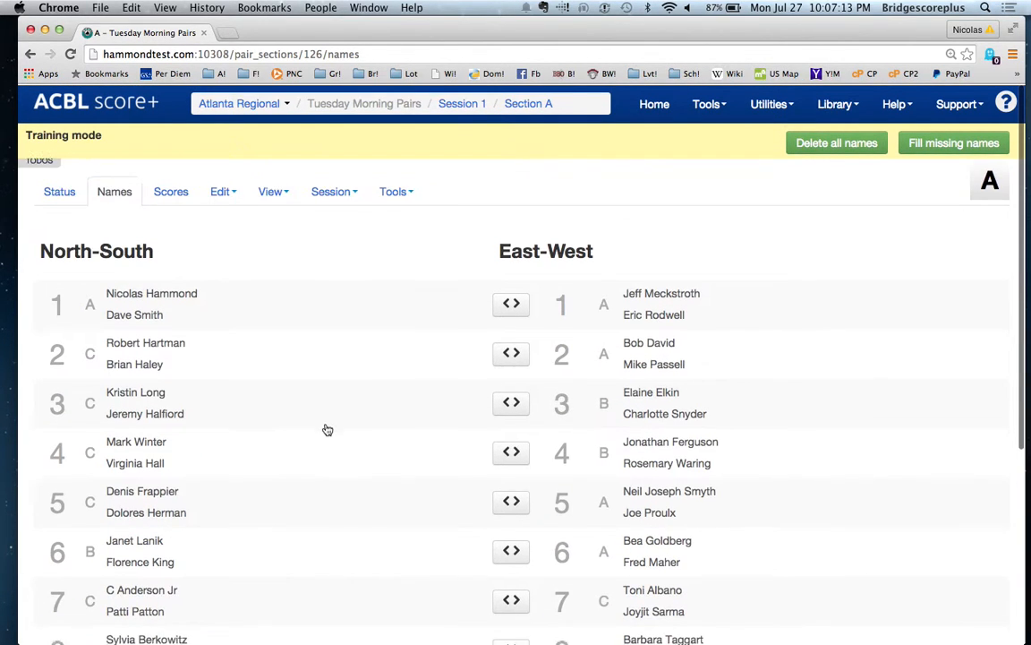
scroll(328, 430, "down", 4)
scroll(267, 428, "up", 4)
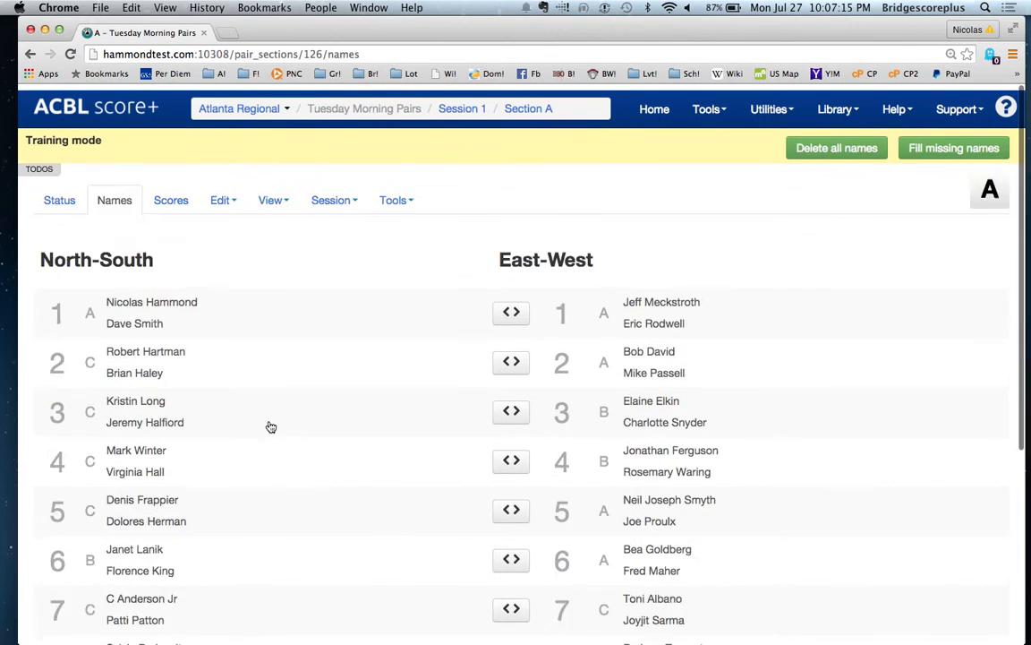
Open section A's scores and enter, for round 1, East-West 100 on board 1 and North-South 100 on board 3.
left_click(171, 194)
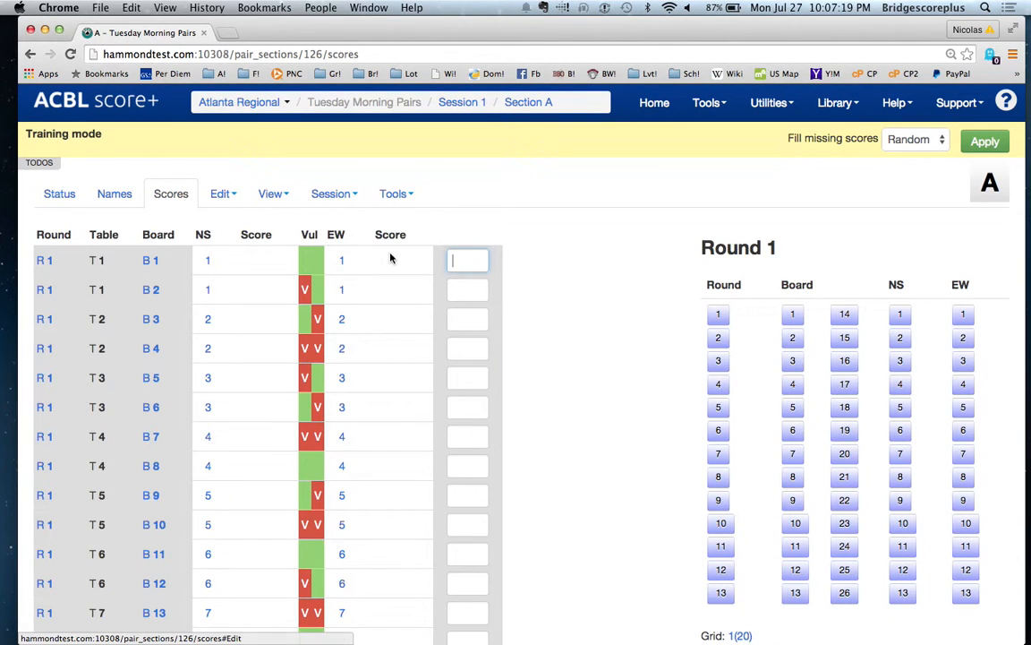
type("100")
key("Return")
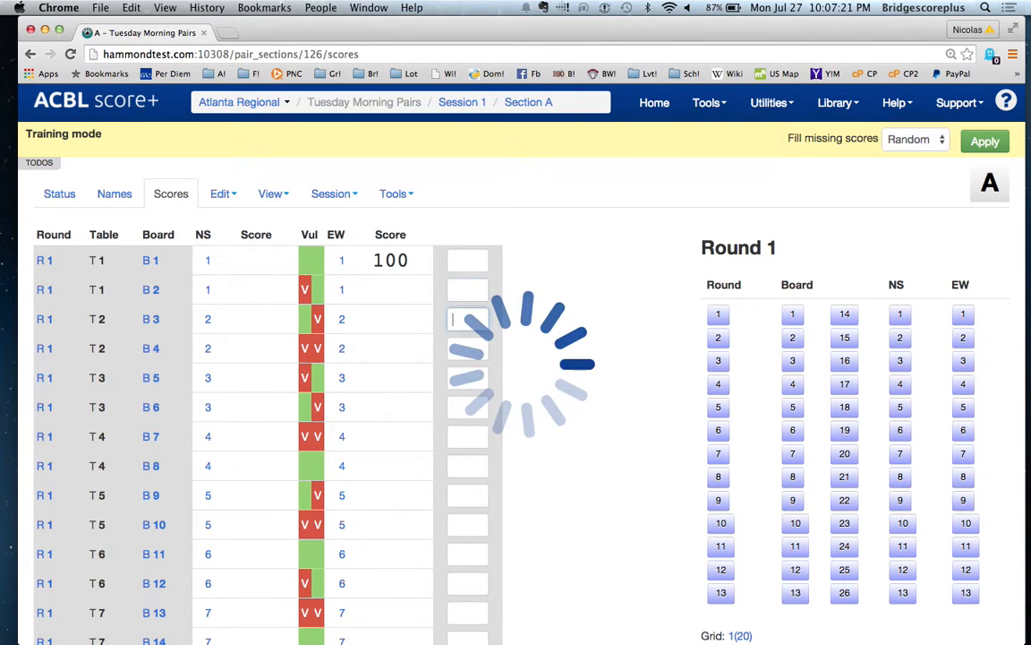
type("10")
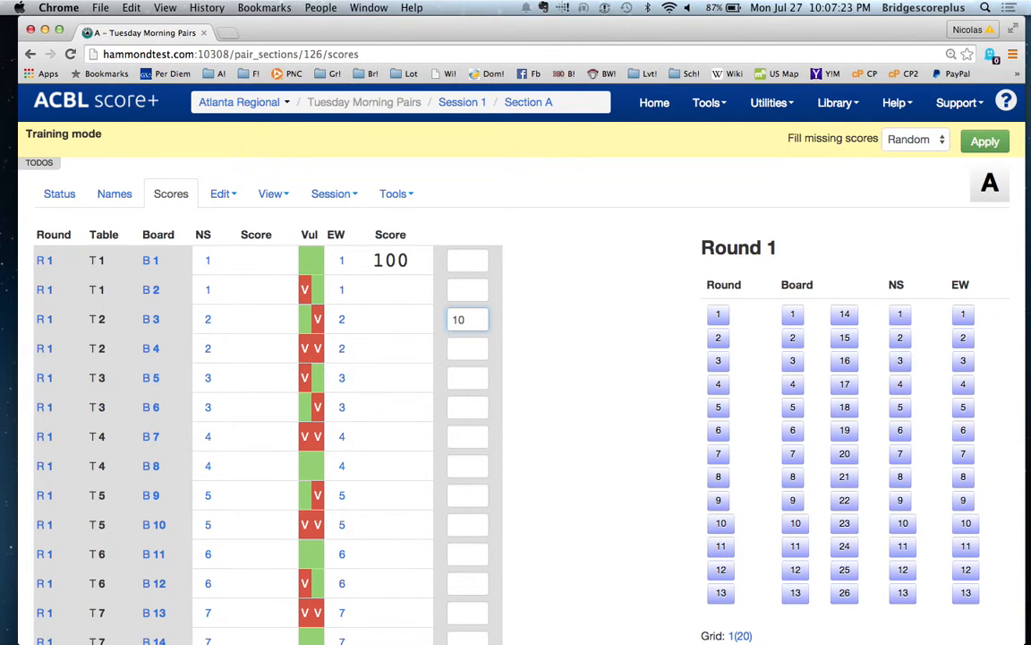
type("0")
key("Return")
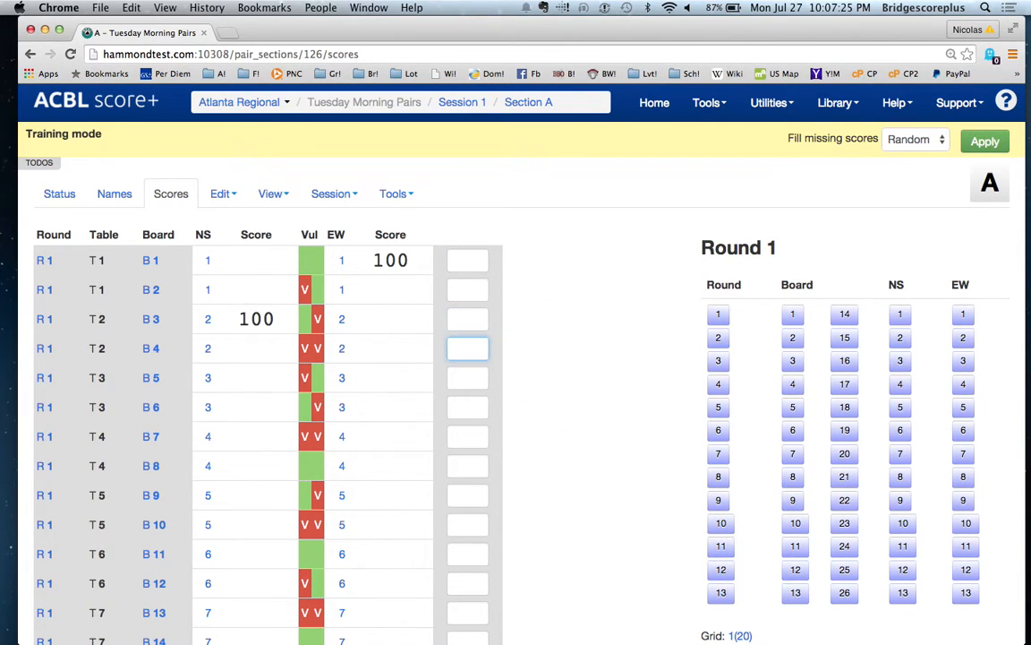
Enter the round 1 North-South scores 200 for board 4 and 50 for board 5.
type("10")
key("BackSpace")
key("BackSpace")
type("200")
key("Return")
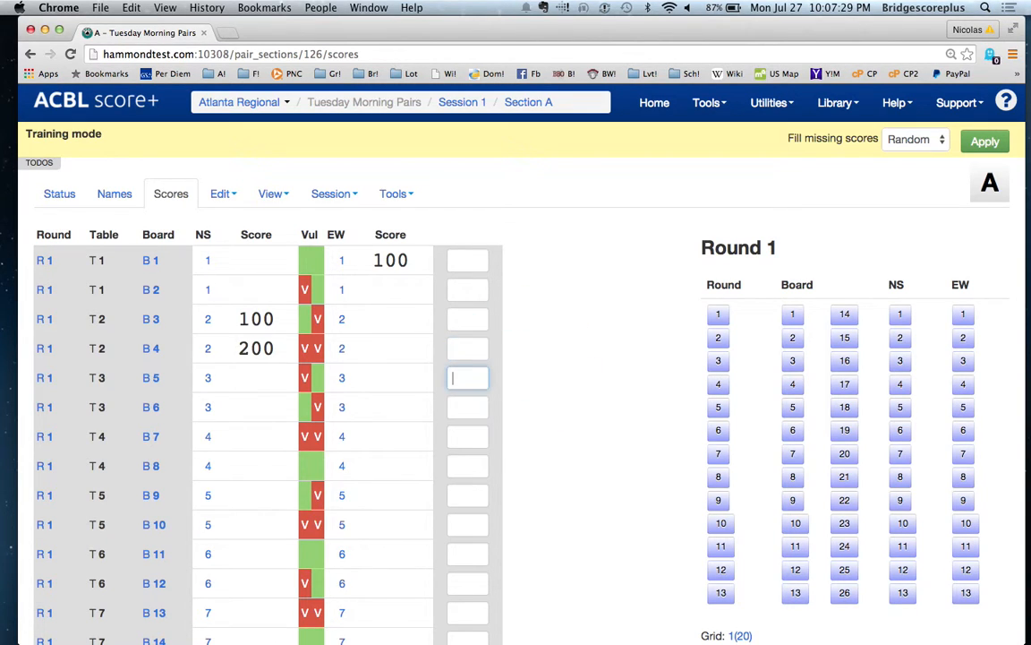
type("50")
key("Return")
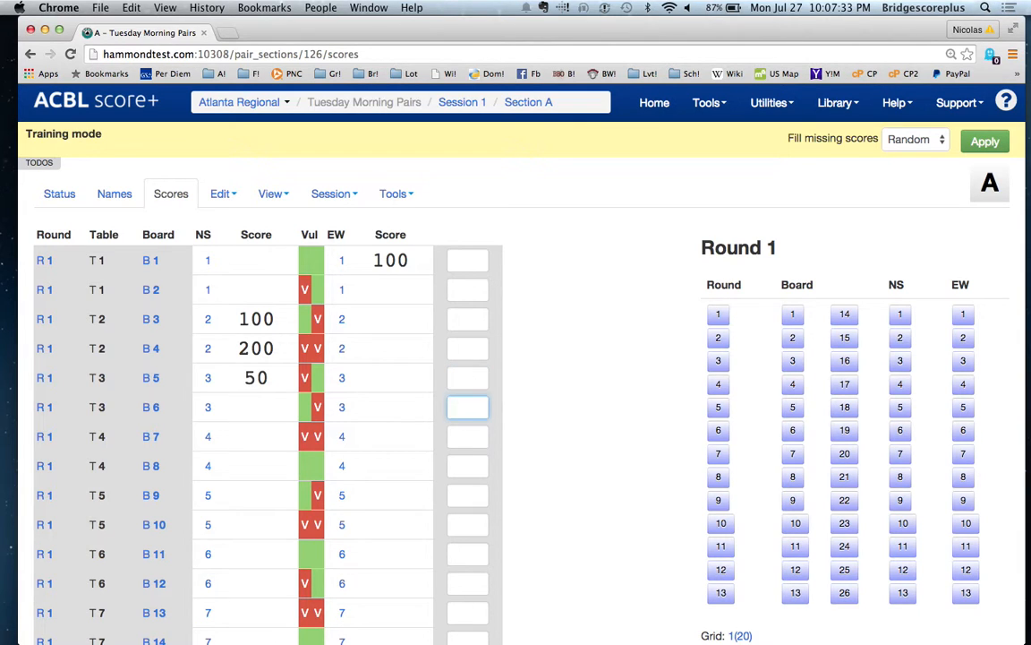
Try the score 5 on board 6, then enter East-West 500 there, North-South 100 on board 7 and East-West 100 on board 8.
type("5")
key("Return")
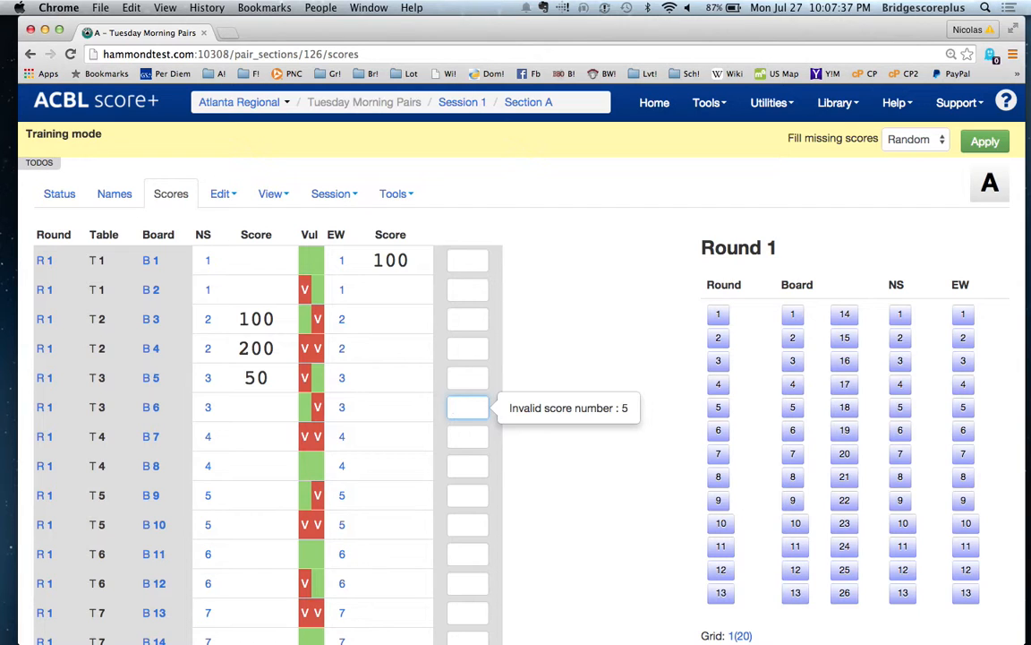
type("500")
key("Return")
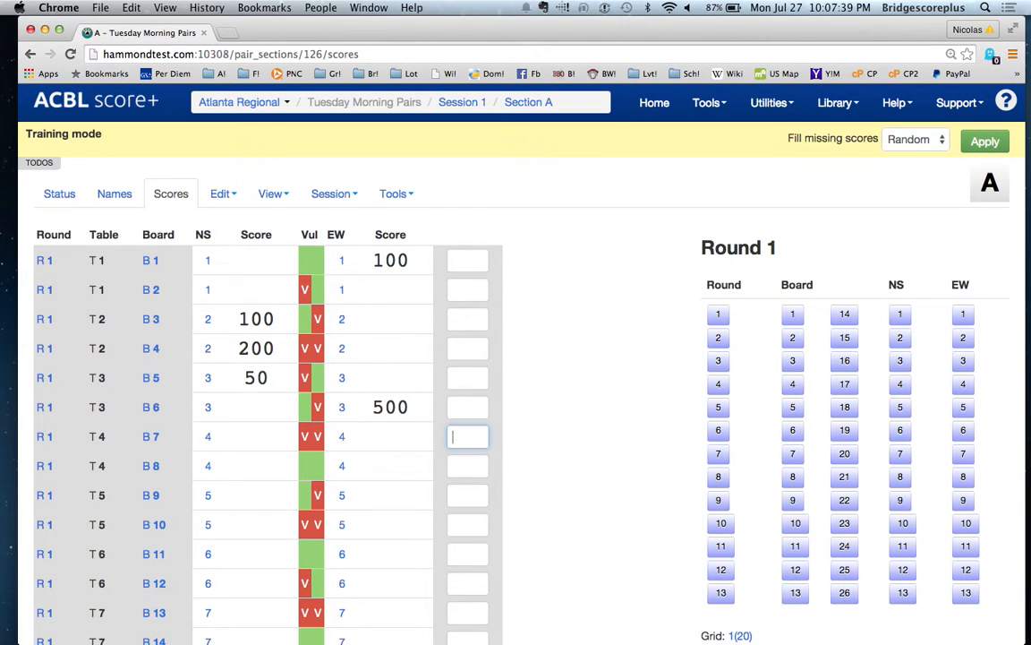
type("100")
key("Return")
type("10")
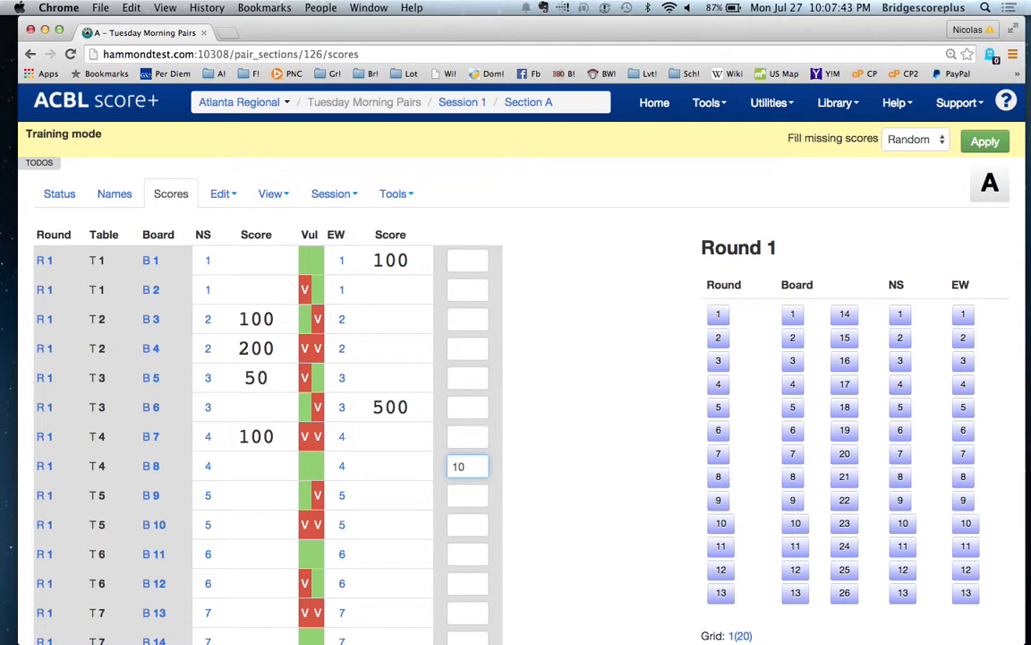
type("0")
key("Return")
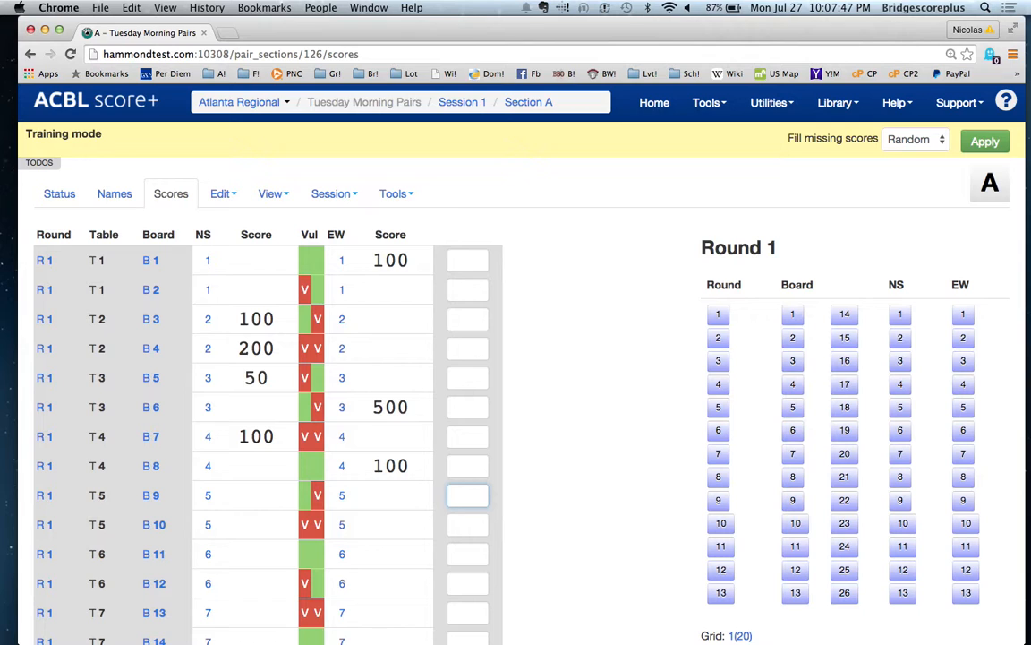
Enter North-South 420 for board 9, an average for both pairs on board 10, and average plus for North-South on board 11.
type("420")
key("Return")
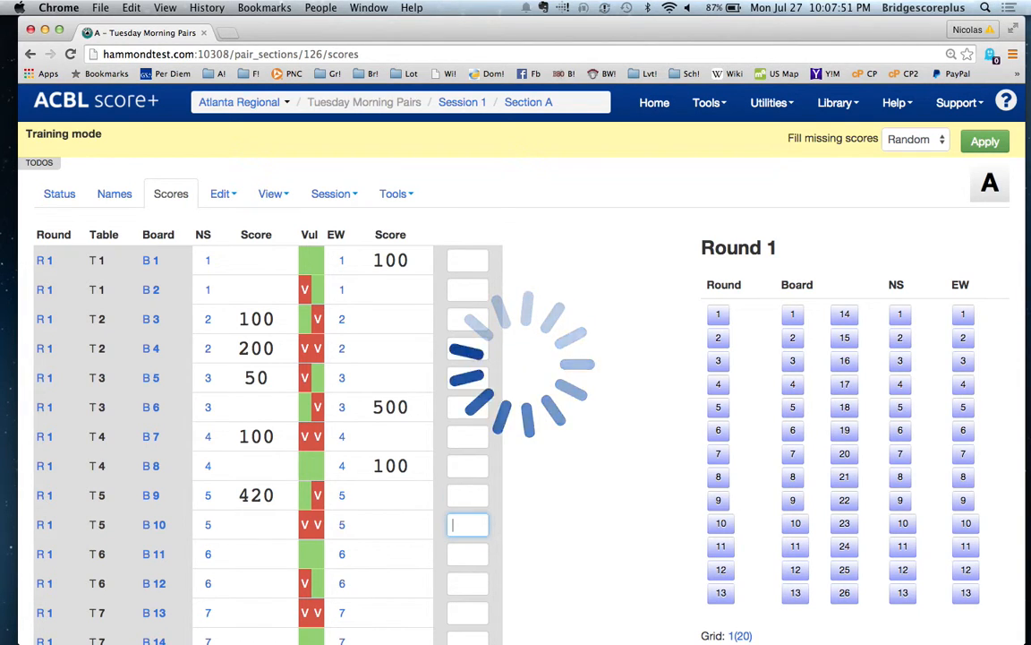
type("a")
key("Return")
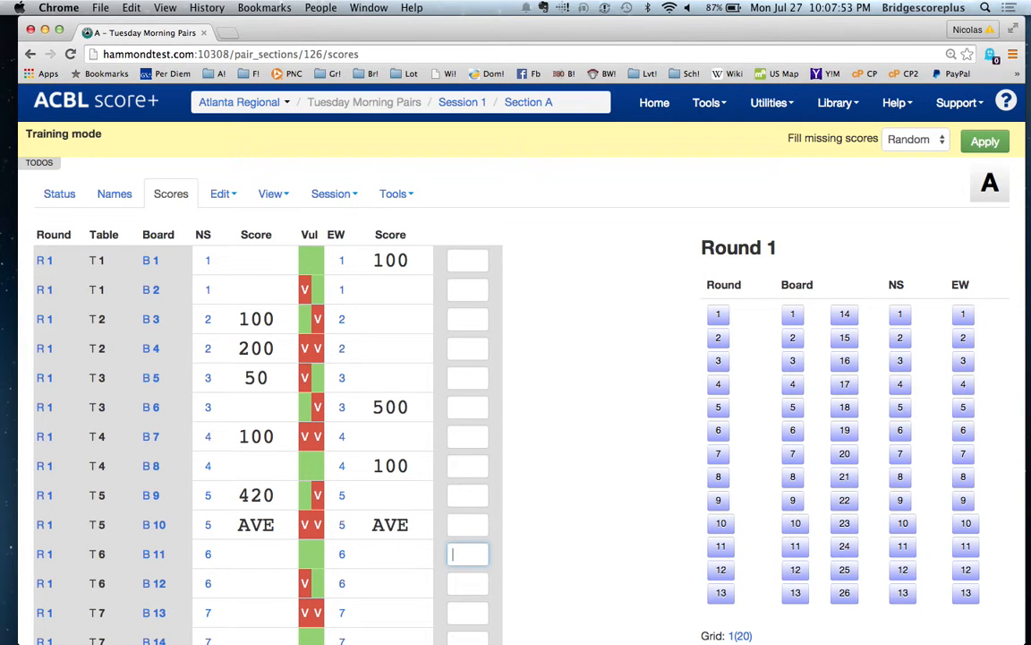
type("a+")
key("Return")
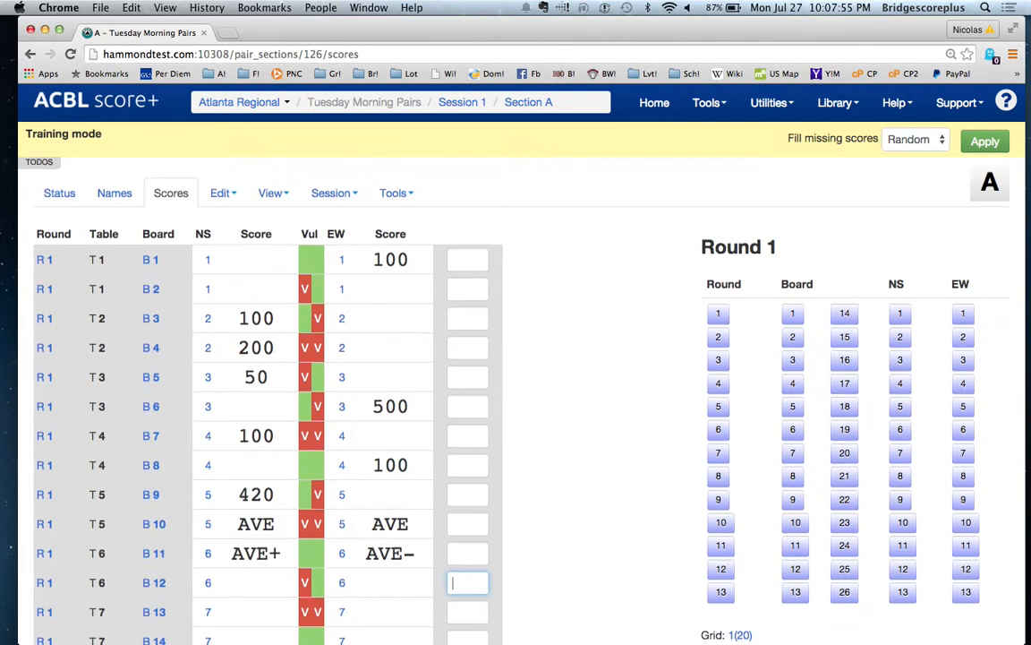
Enter the North-South scores 100 for boards 12 and 13, 1010 for board 14, and 100 for board 15.
type("10")
key("Return")
type("10")
key("Return")
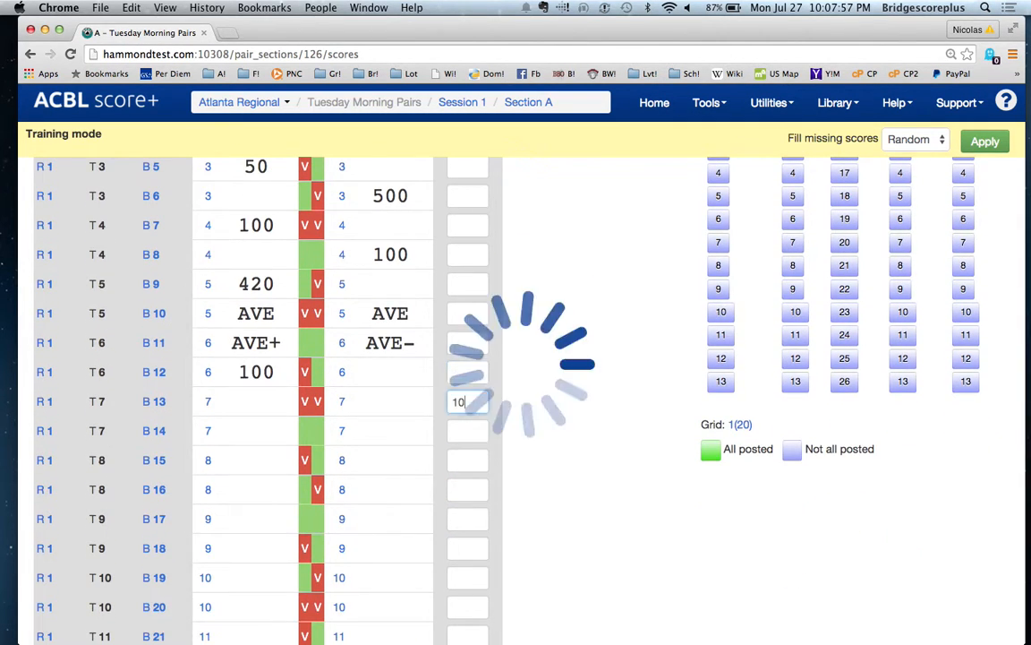
type("101")
key("Return")
type("10")
key("Return")
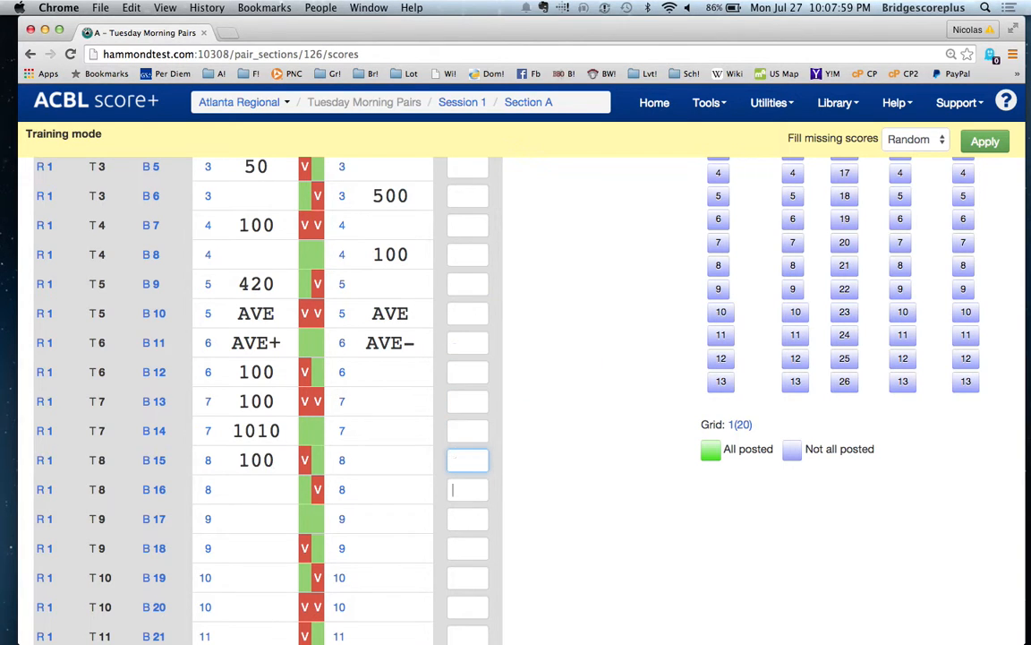
Enter a North-South score of 100 for each of boards 16 through 20.
type("10")
key("Return")
type("10")
key("Return")
type("10")
key("Return")
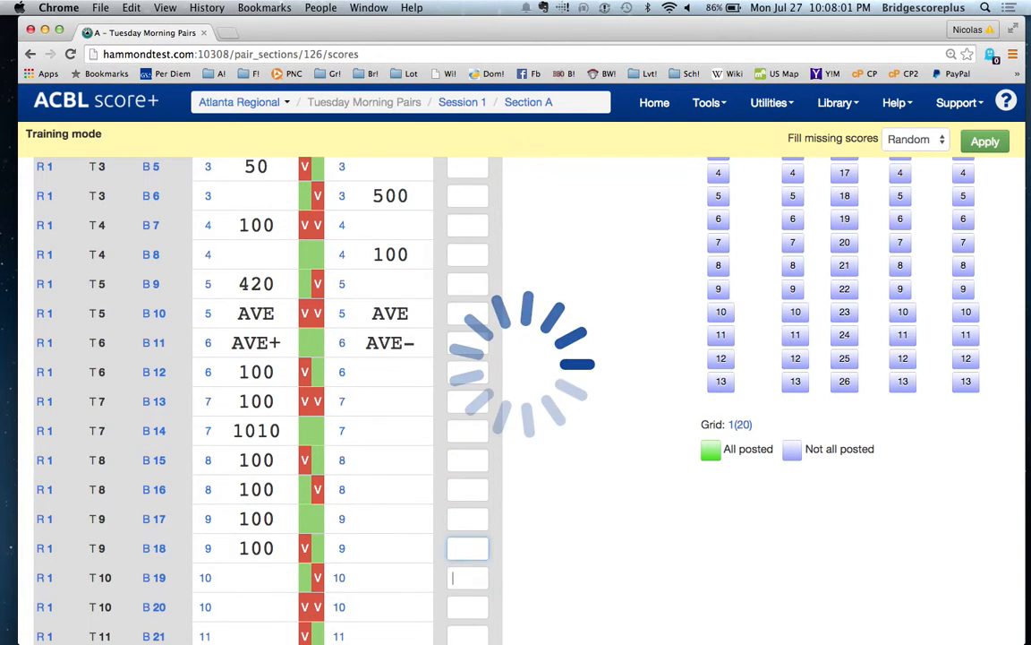
type("10")
key("Return")
type("10")
key("Return")
Enter the North-South scores 1010 for board 21, 100 for board 22, and 1010 for board 23.
type("101")
key("Return")
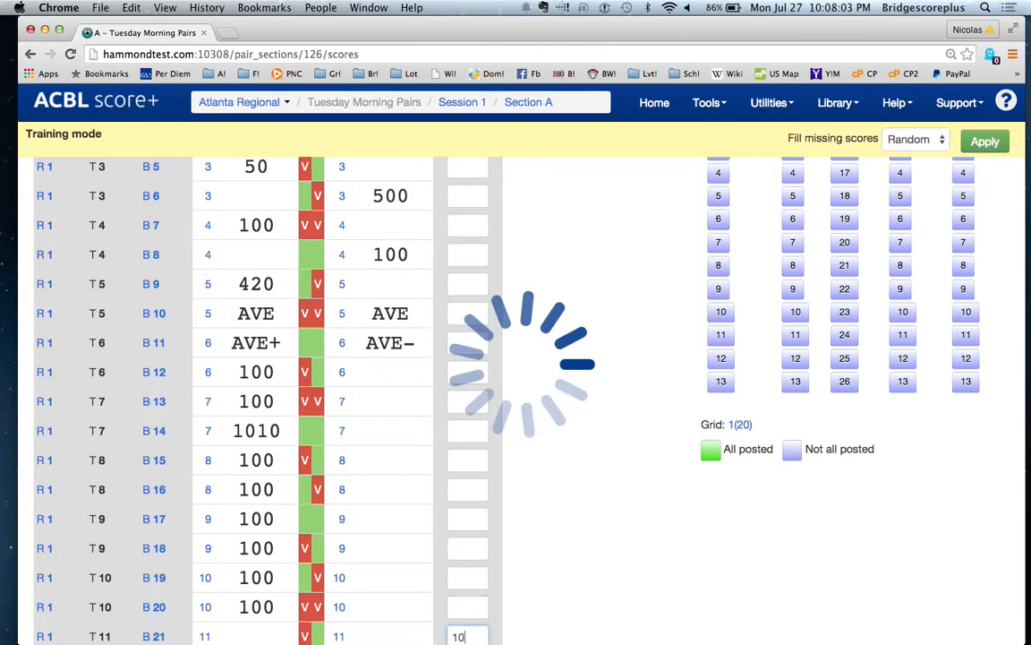
type("10")
key("Return")
type("101")
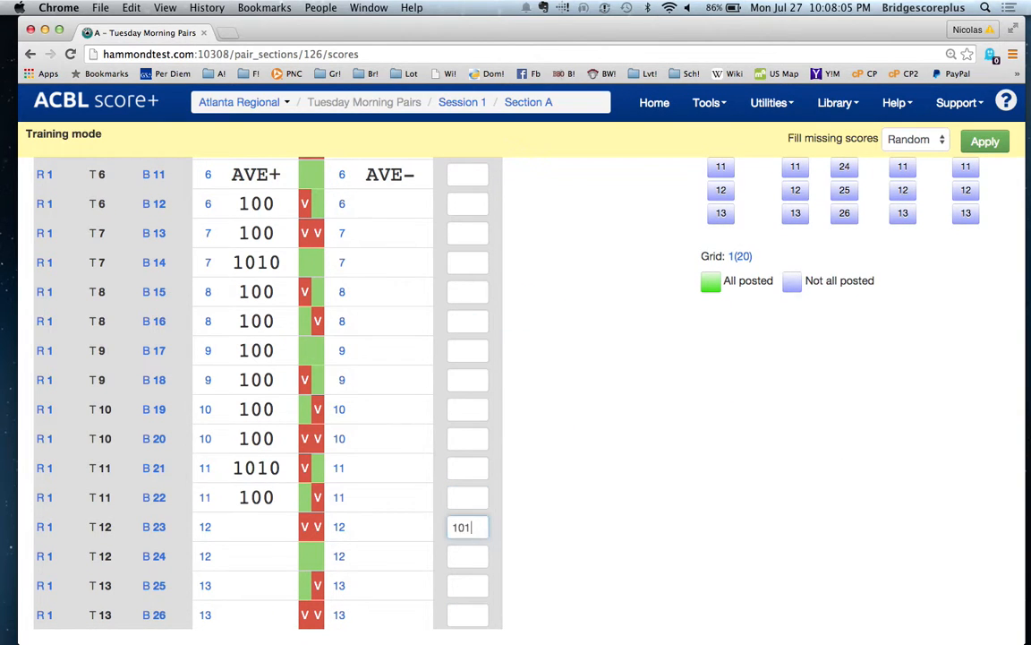
key("Return")
Enter East-West 100 for boards 24, 25 and 26, and fill in the skipped board 2 with North-South 100.
type("1010")
key("minus")
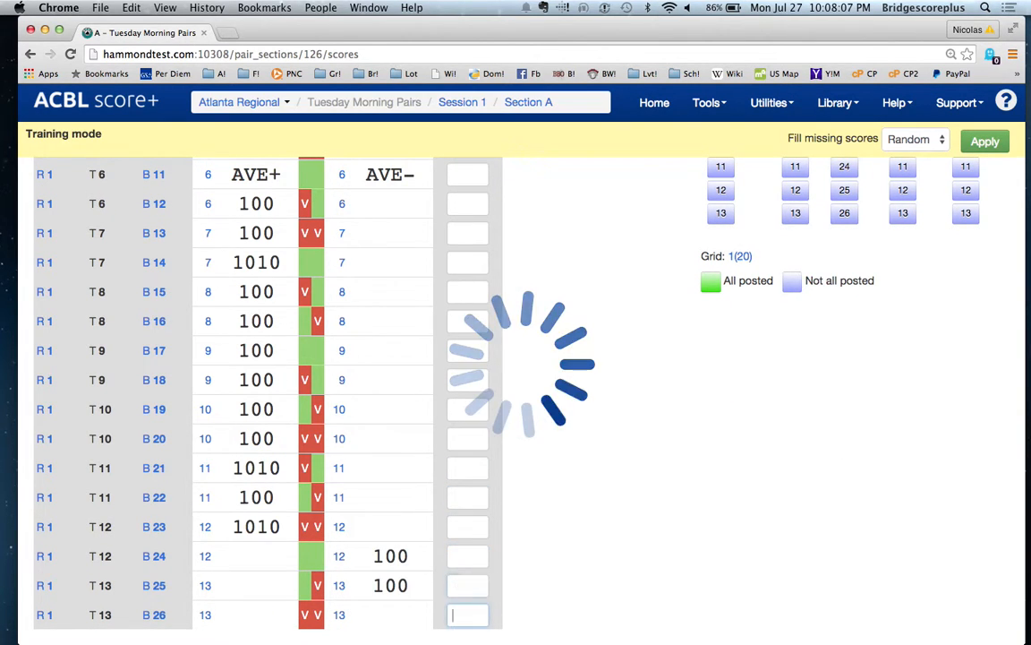
type("10")
key("minus")
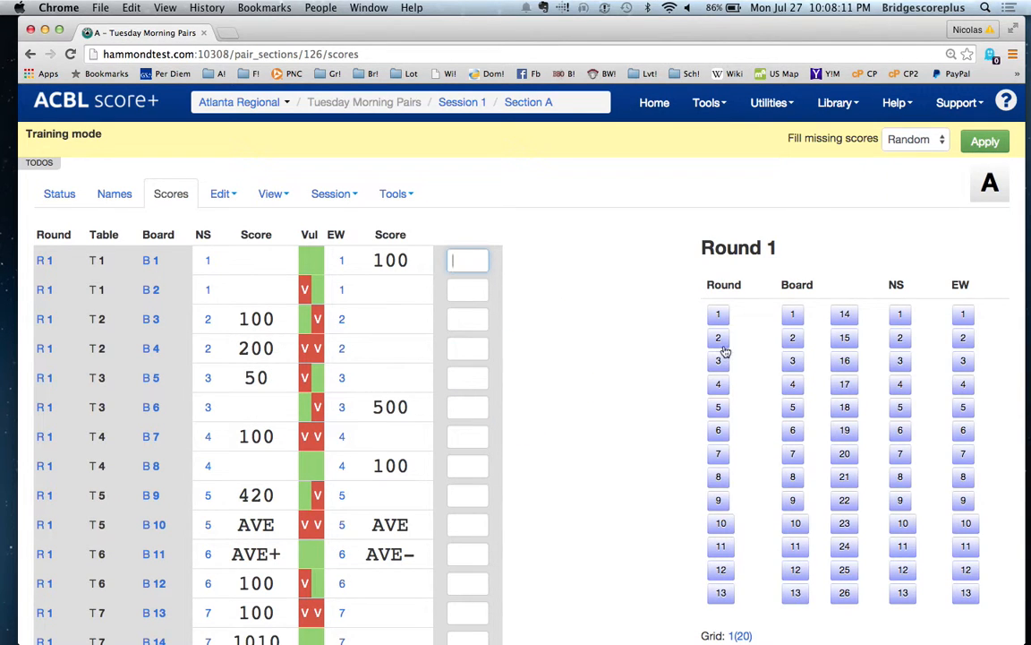
left_click(463, 292)
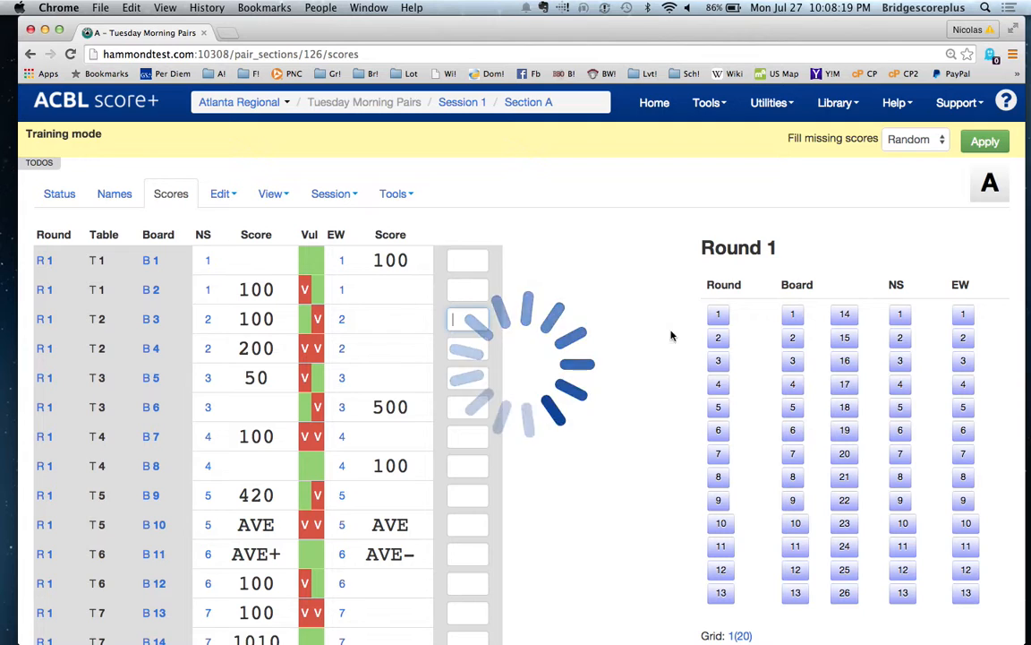
Fill section A's missing scores with random ones, and check the postings for board 3 and for North-South pair 3.
left_click(720, 316)
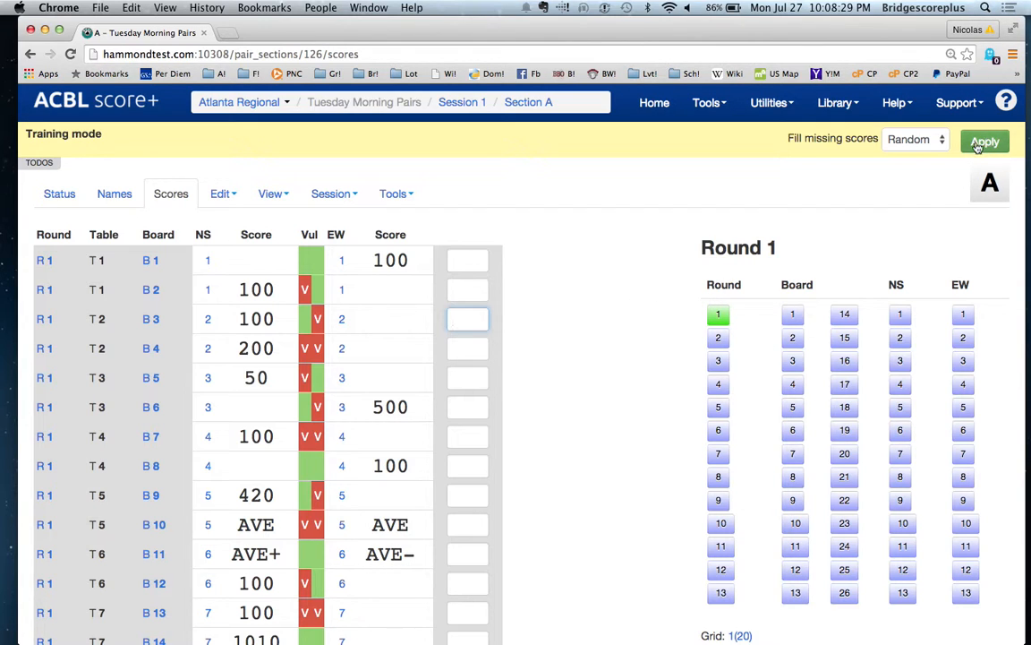
left_click(978, 145)
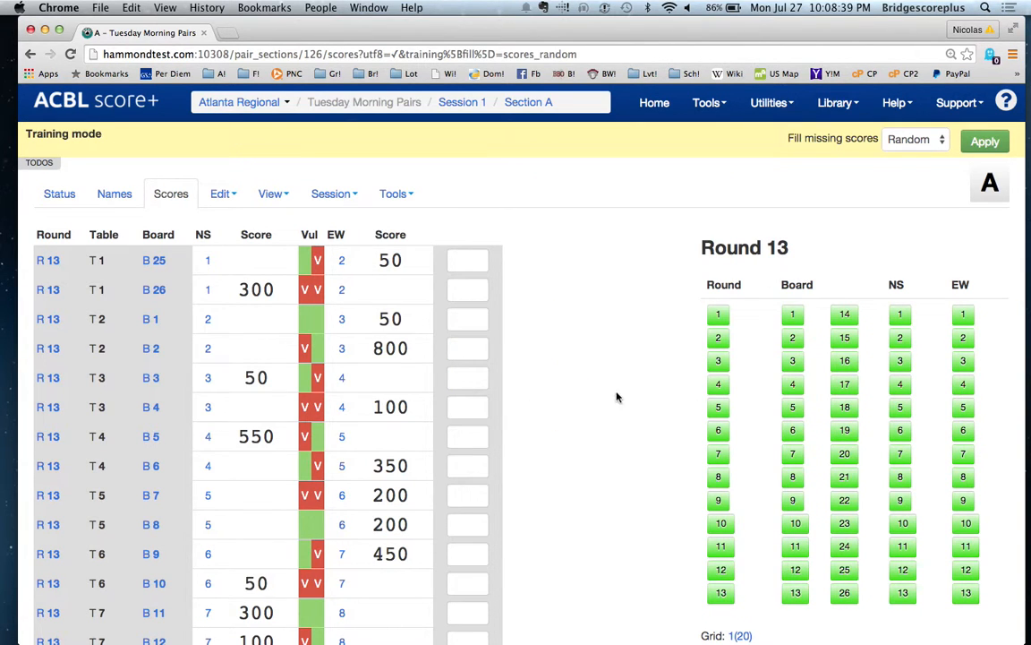
left_click(794, 362)
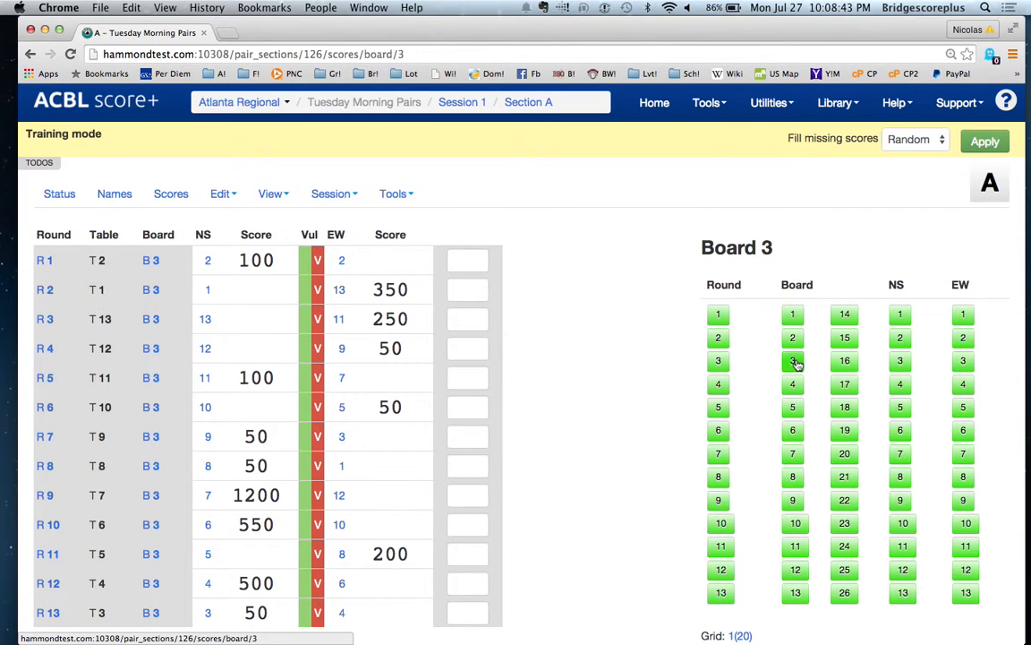
left_click(903, 363)
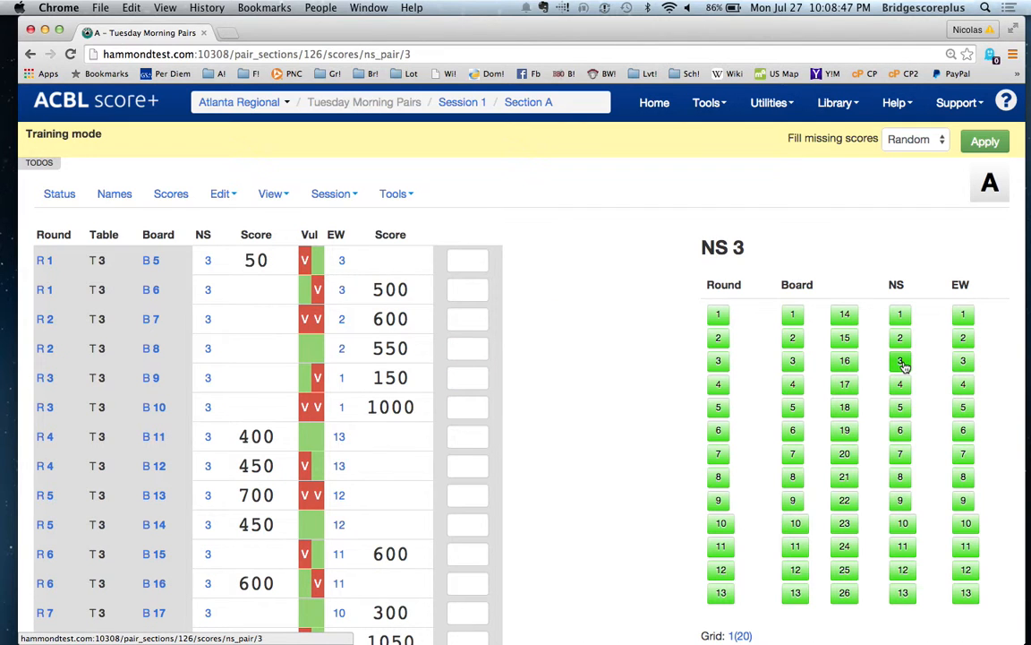
Calculate the masterpoints for section A.
left_click(407, 194)
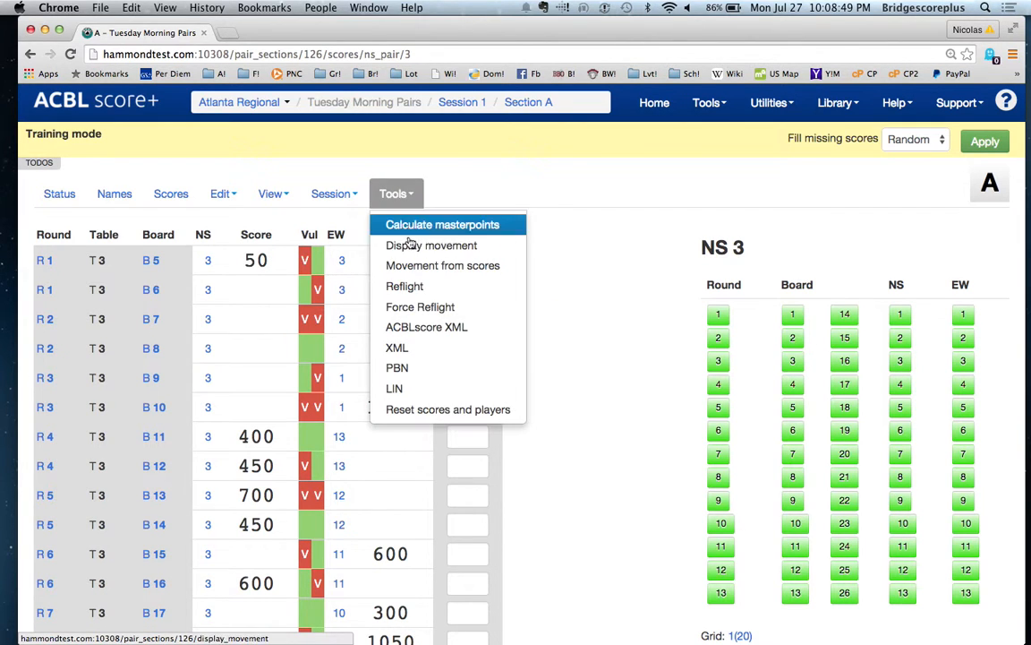
left_click(409, 226)
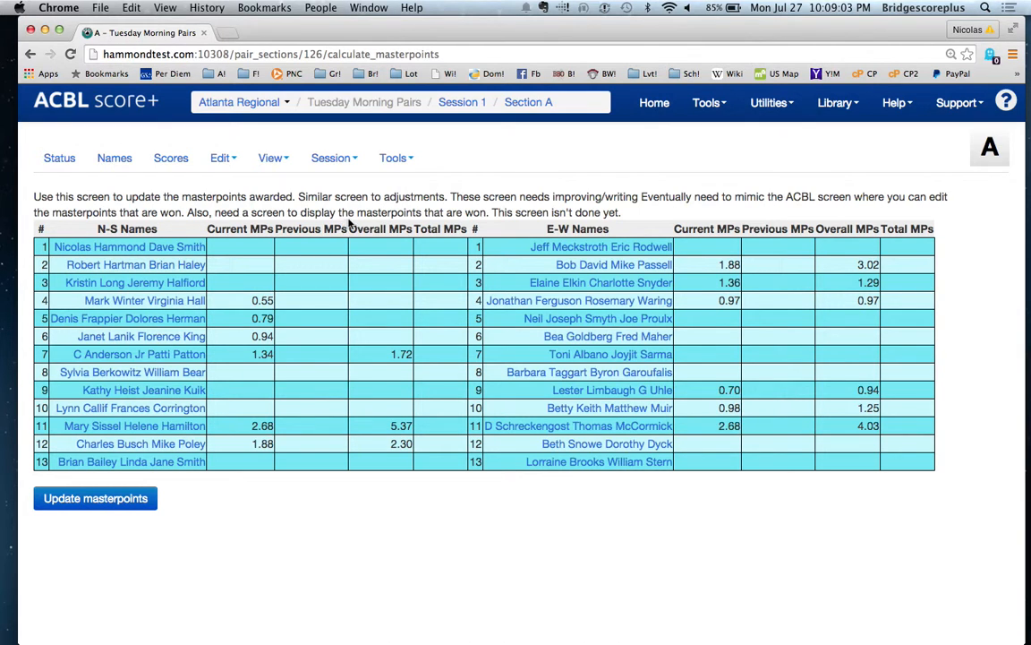
Open section A's results and examine the North-South and East-West rankings and the board-by-board scores.
left_click(337, 158)
left_click(271, 157)
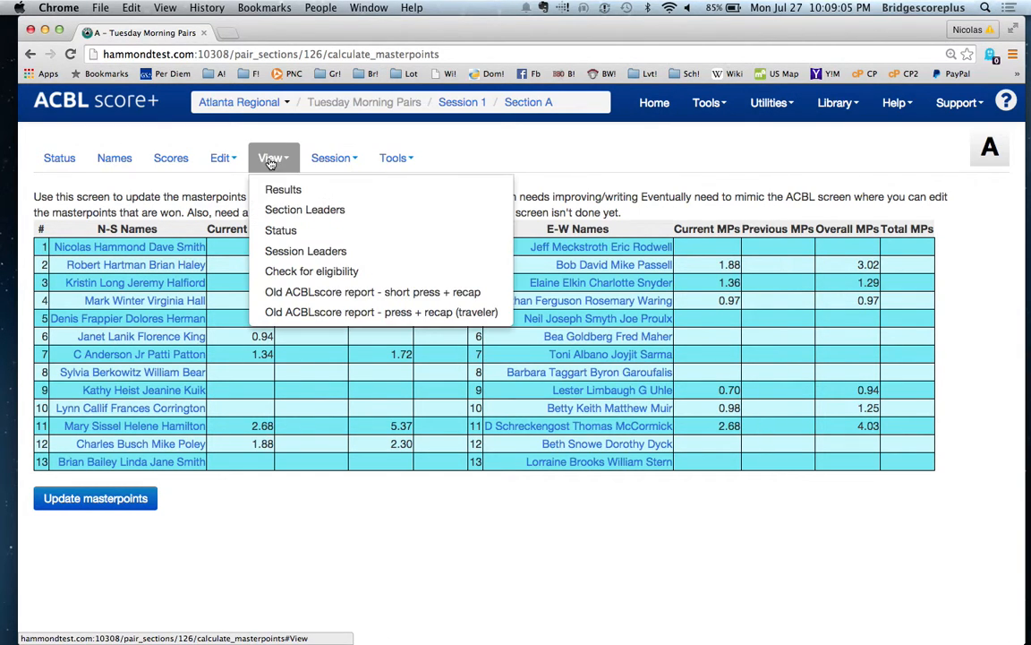
left_click(271, 191)
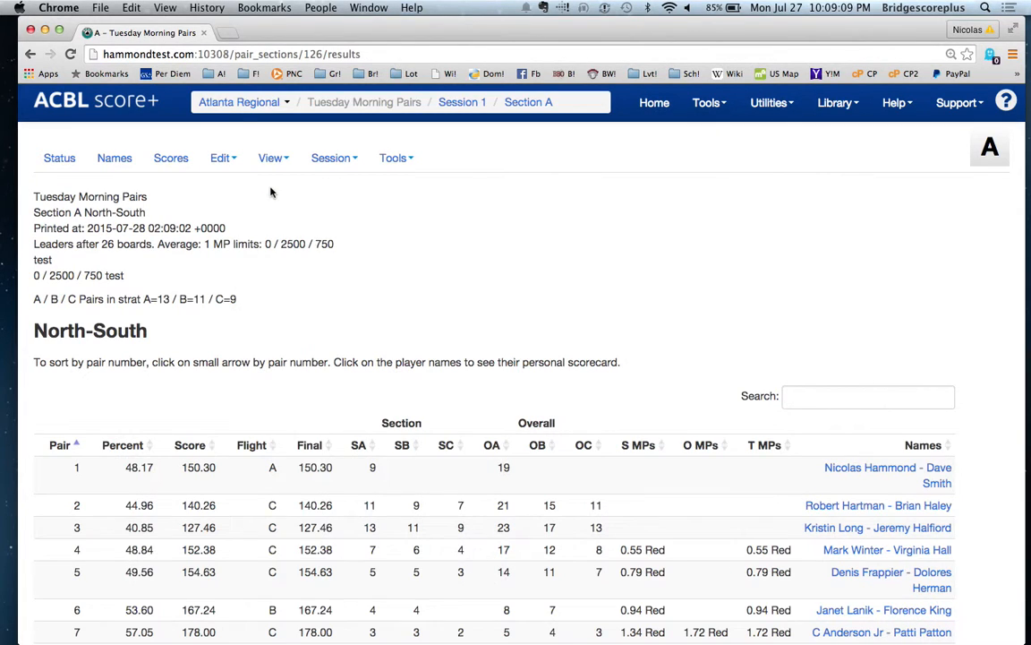
scroll(331, 357, "down", 5)
scroll(332, 356, "up", 4)
scroll(331, 356, "down", 4)
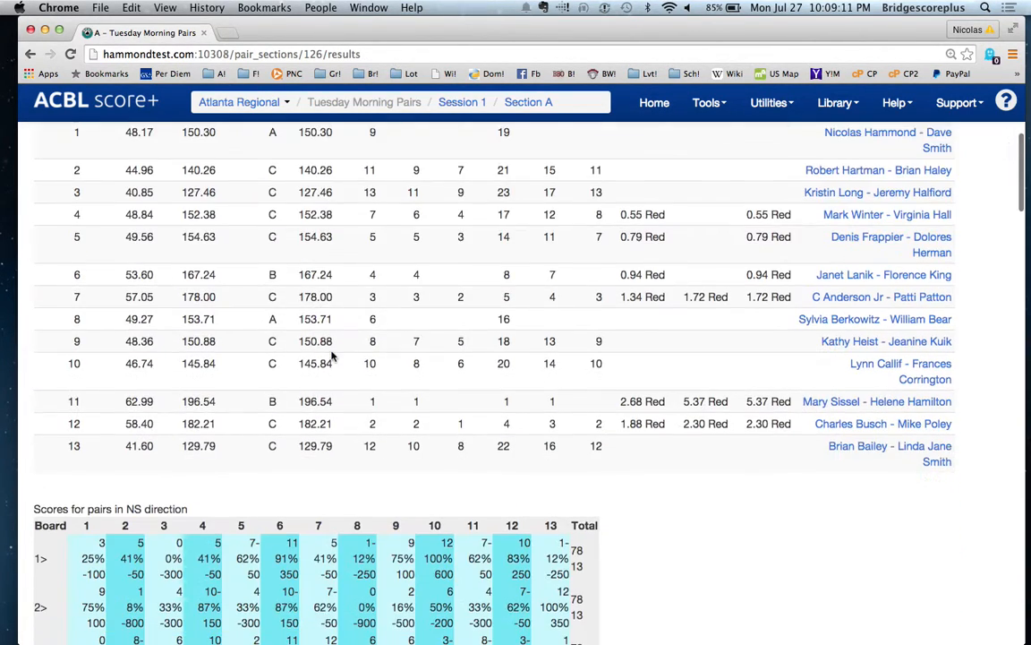
scroll(331, 357, "up", 2)
scroll(331, 352, "down", 15)
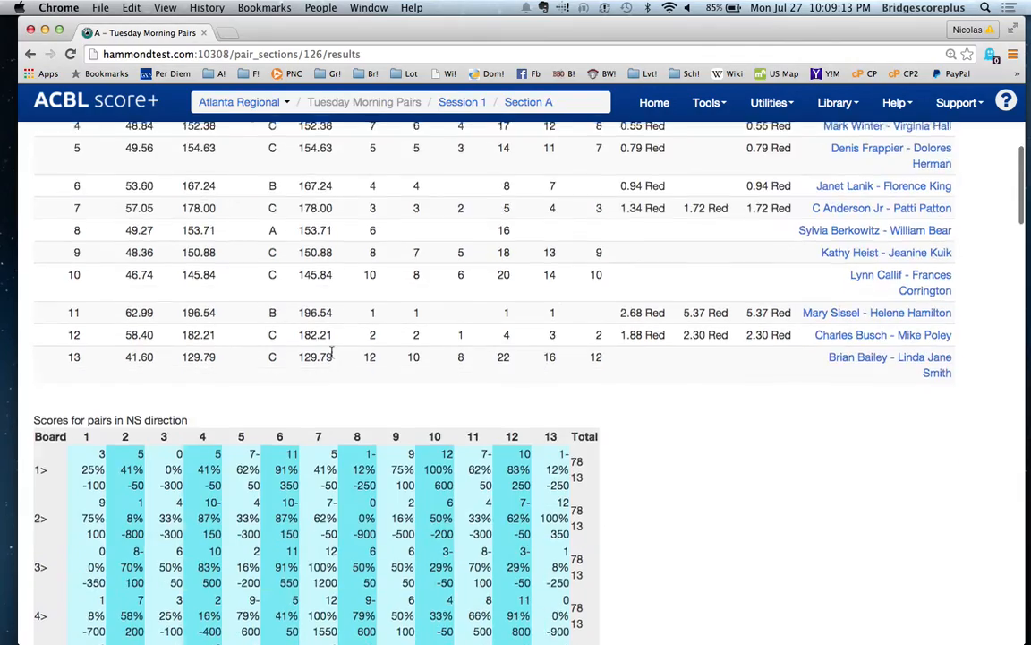
scroll(332, 352, "down", 5)
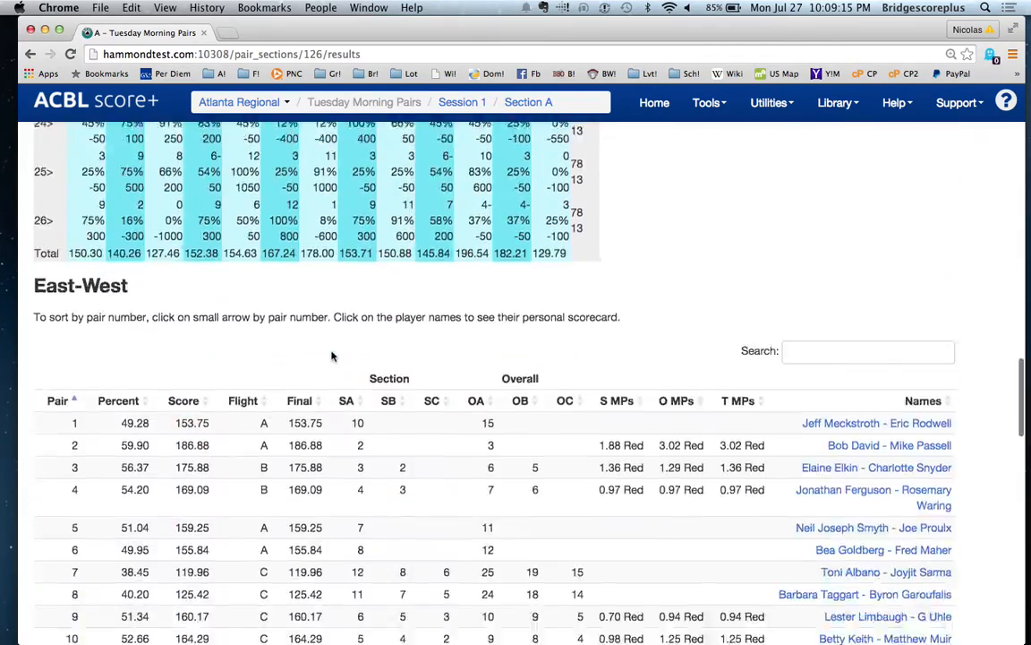
scroll(332, 352, "up", 20)
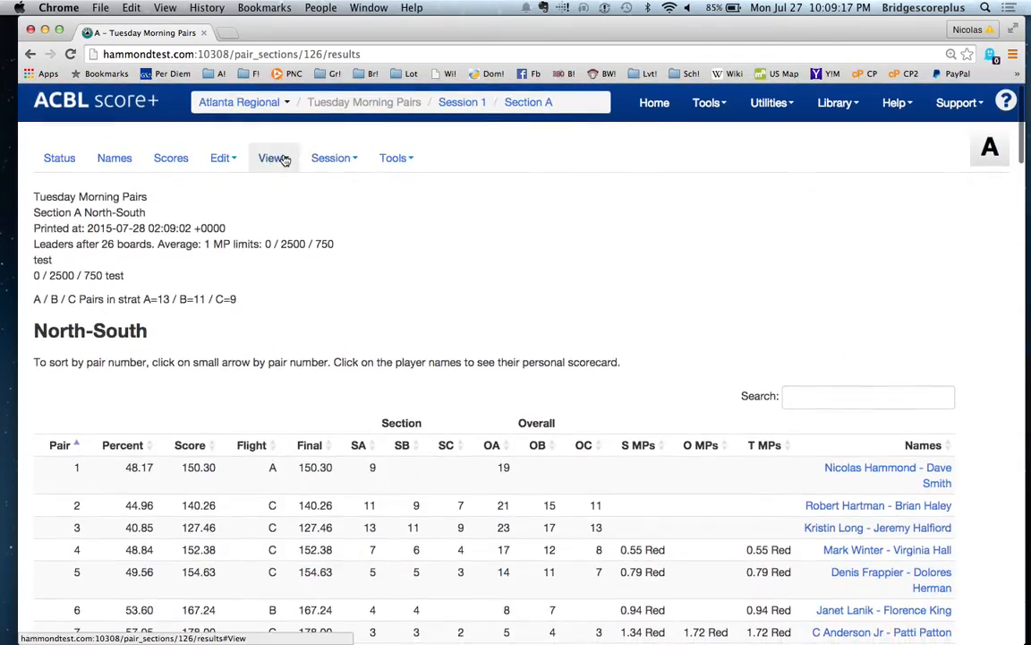
Open the old ACBLscore short press and recap report and read through its North-South standings and board matchpoints.
left_click(271, 157)
left_click(298, 294)
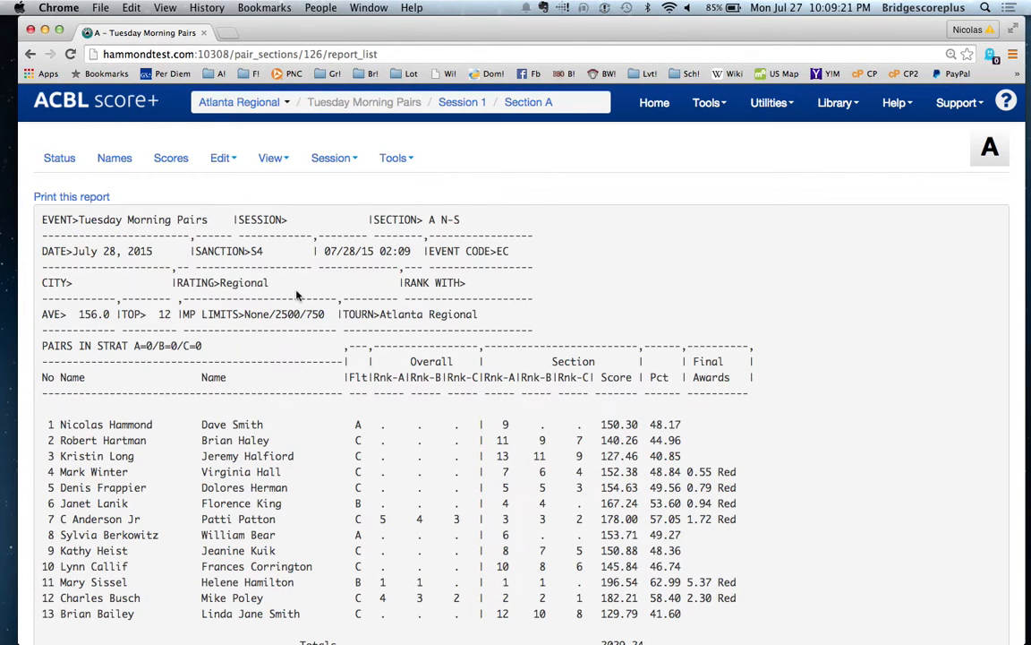
scroll(290, 391, "down", 20)
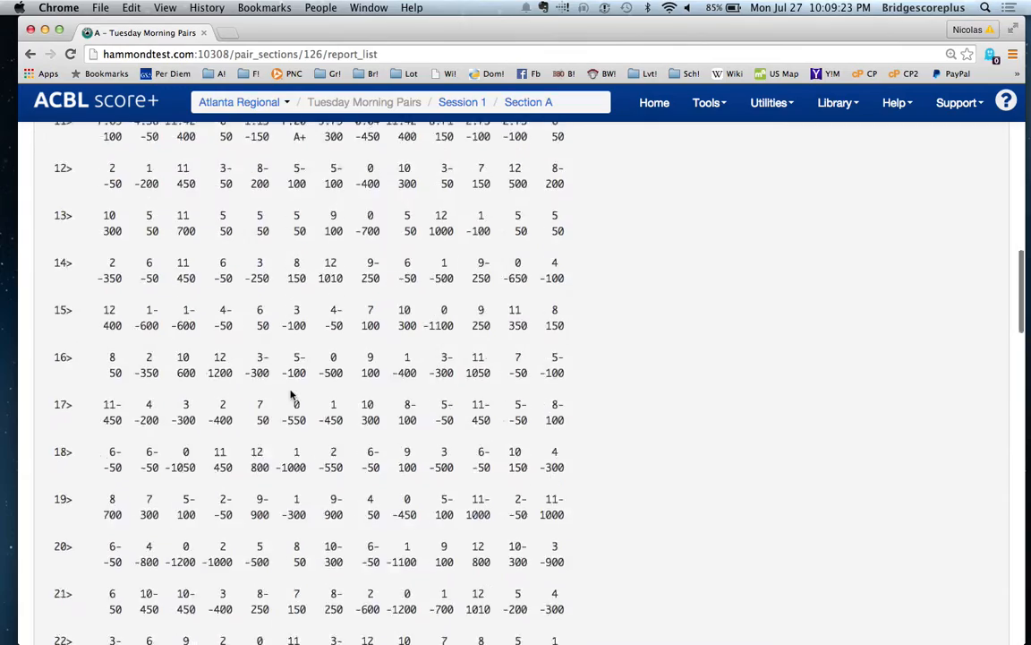
scroll(290, 391, "up", 20)
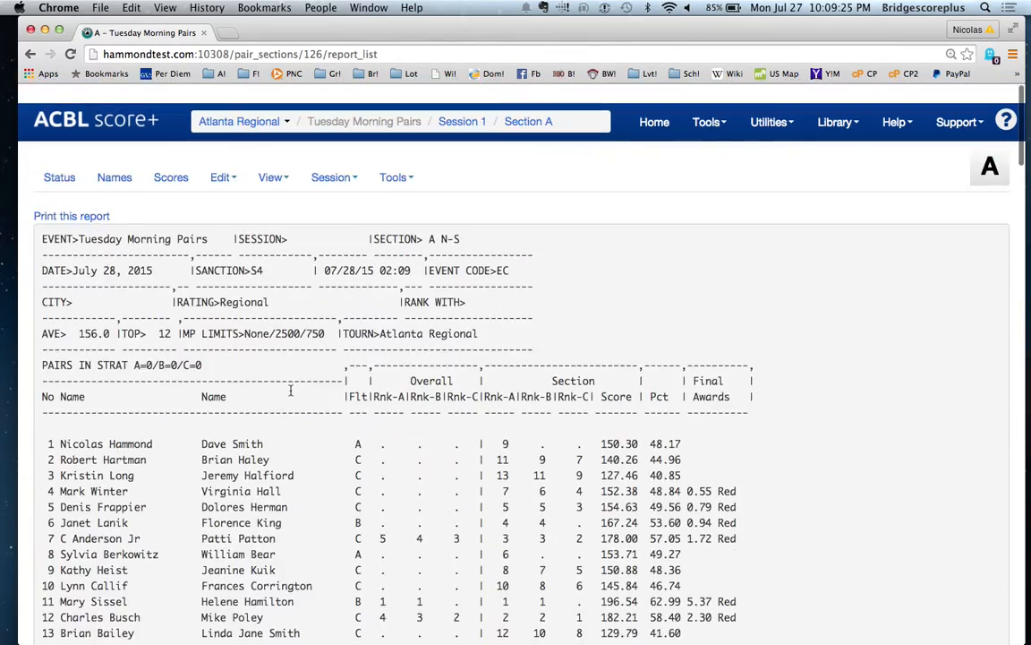
scroll(290, 391, "down", 8)
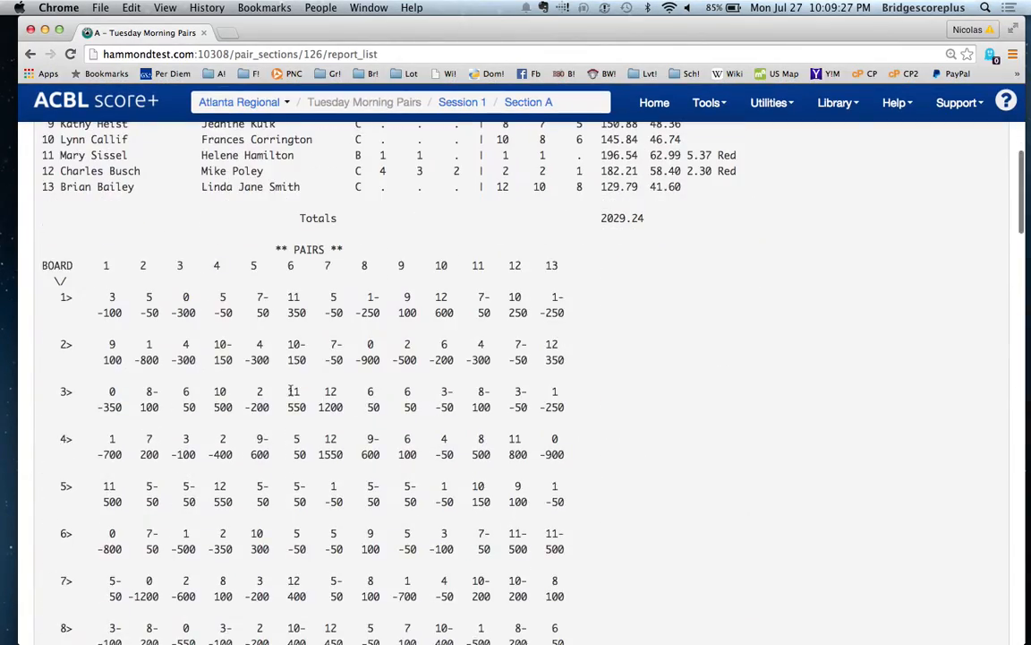
scroll(290, 390, "down", 5)
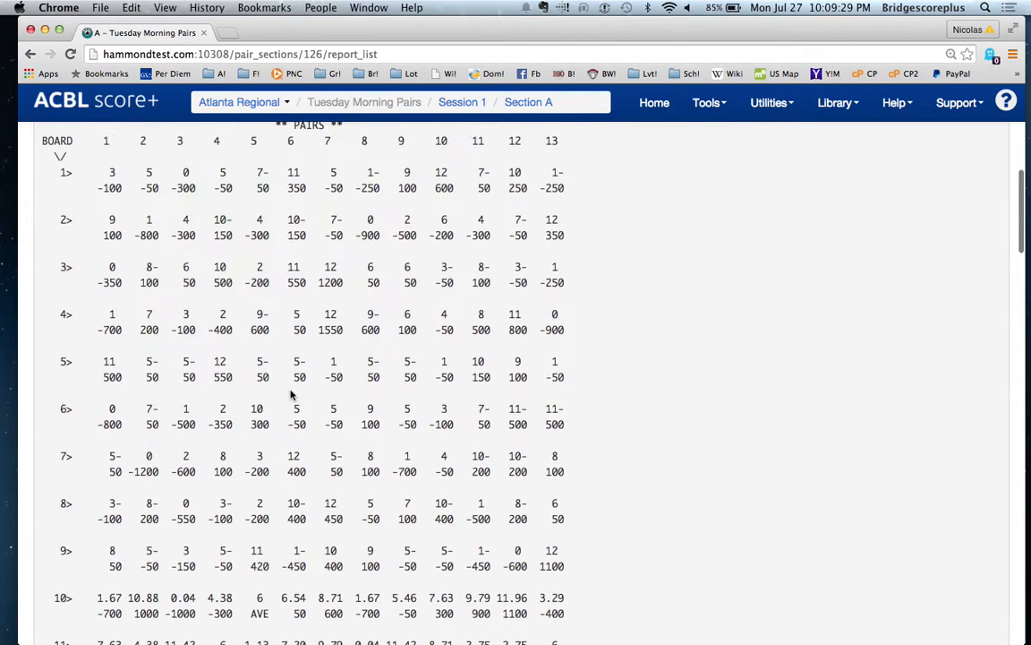
scroll(290, 394, "down", 3)
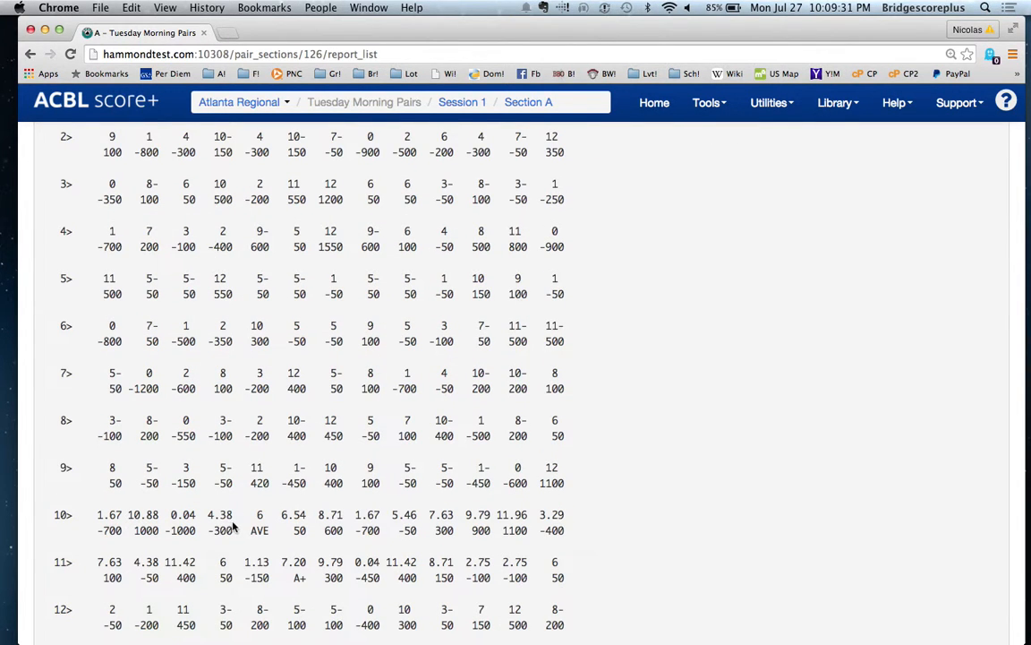
scroll(317, 395, "up", 15)
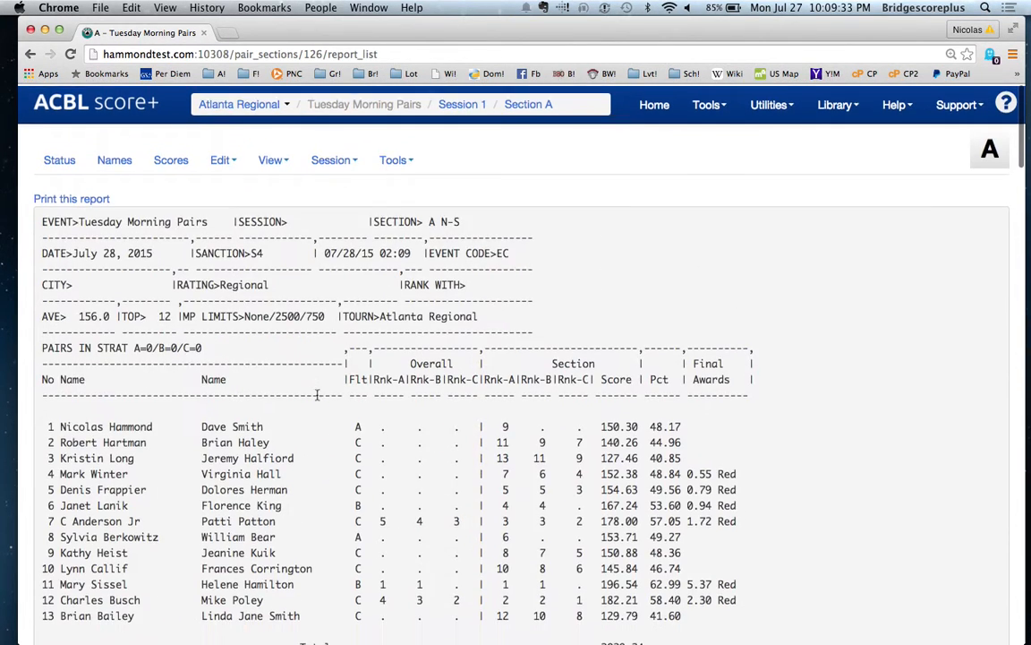
Open the scores of North-South pair 2 and set board 7 to a North-South score of 1200.
left_click(179, 167)
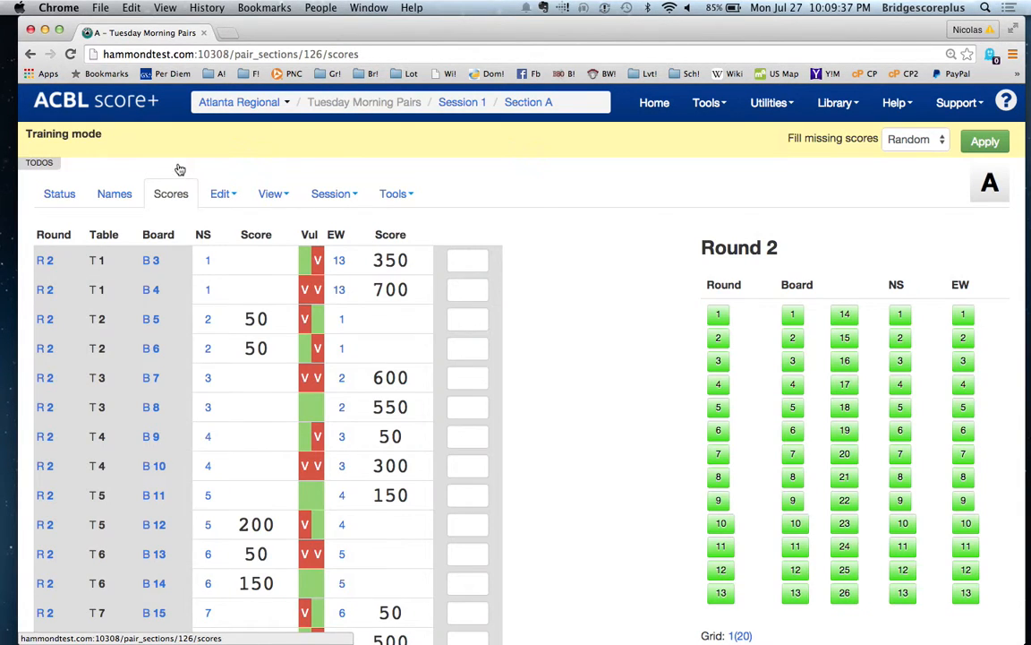
left_click(900, 340)
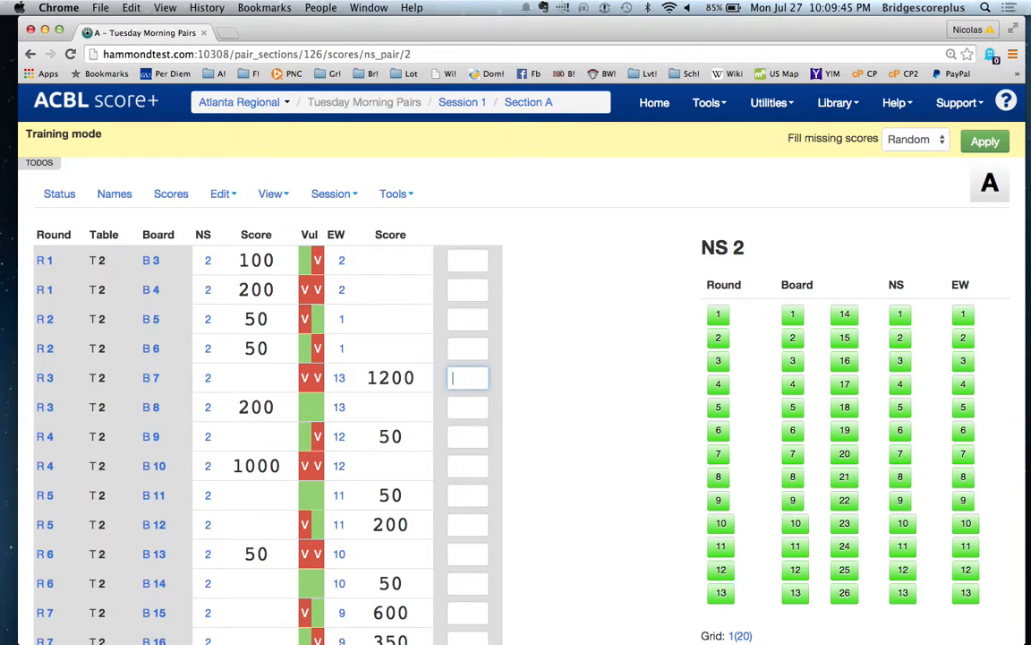
key("Return")
key("Return")
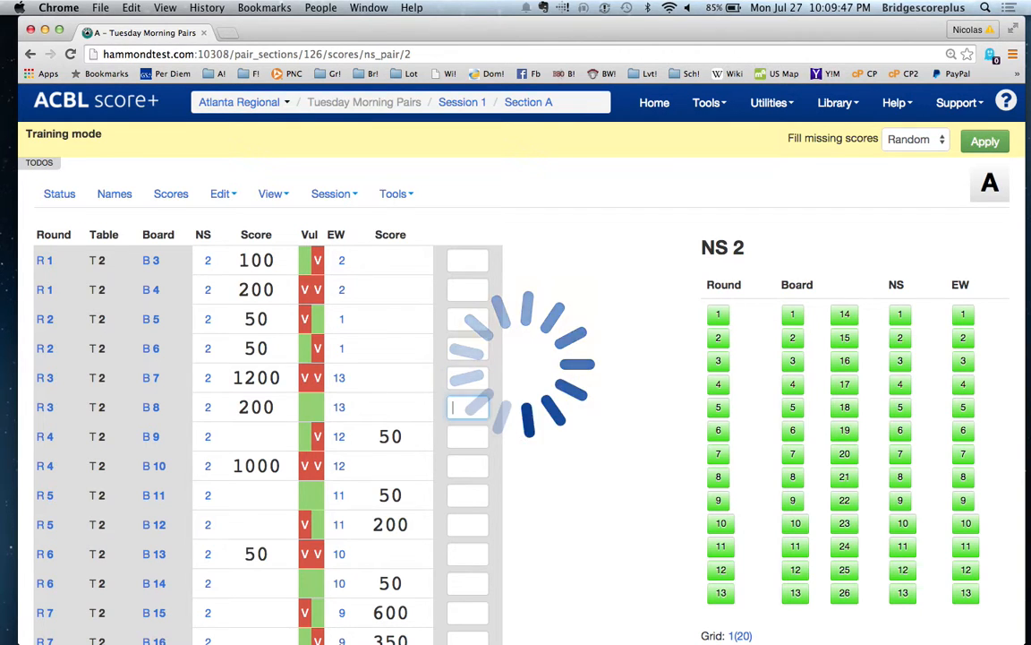
Set pair 2's North-South scores to 200 for board 13 and 400 for board 15.
key("Return")
key("Return")
key("Return")
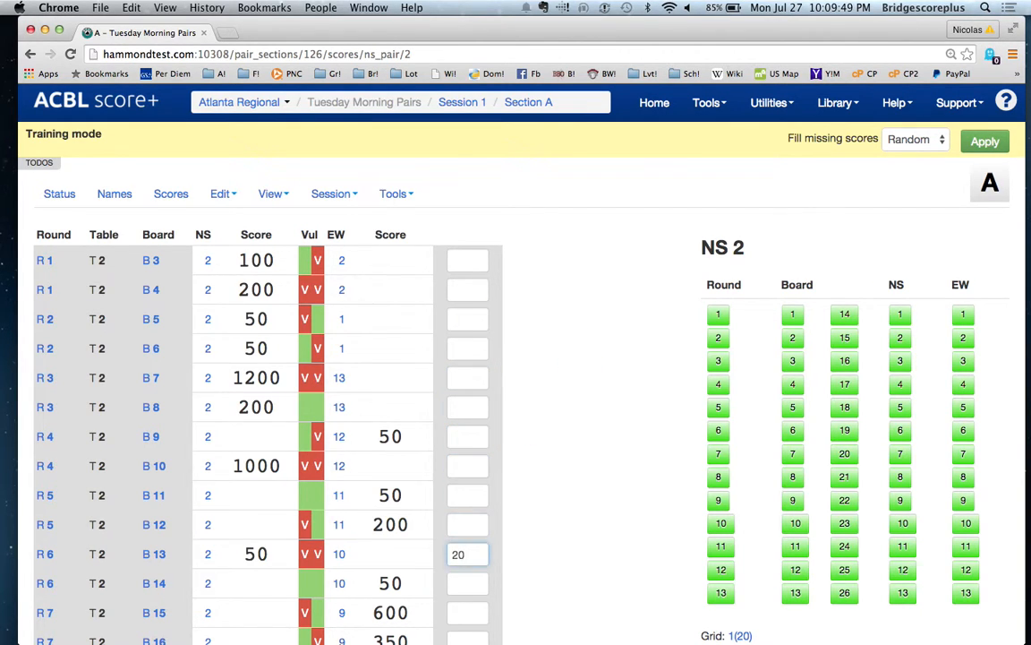
type("20")
key("Return")
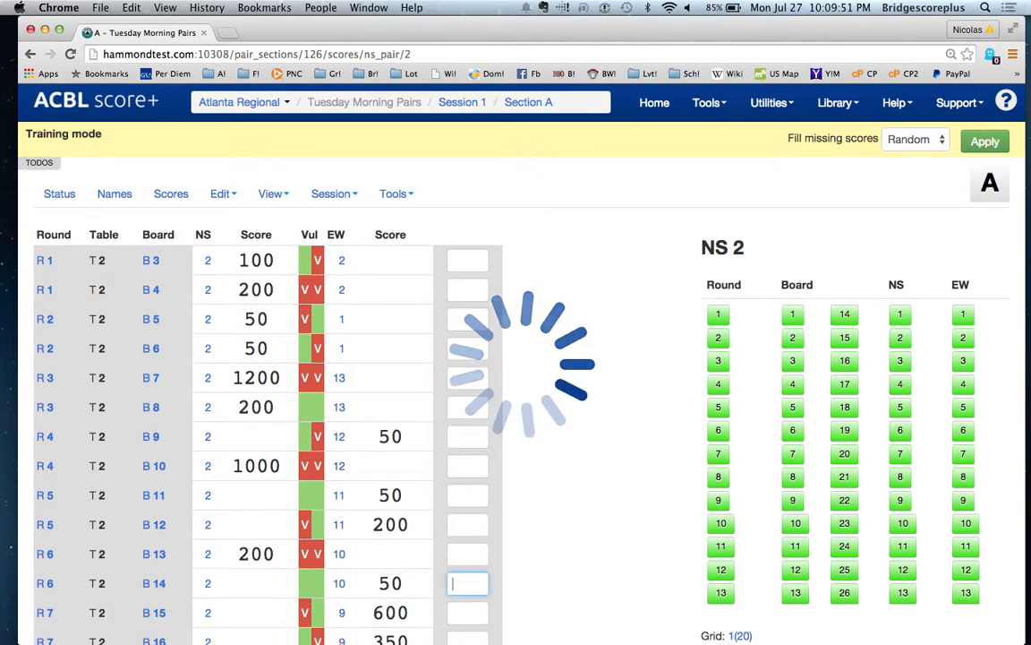
type("40")
key("Return")
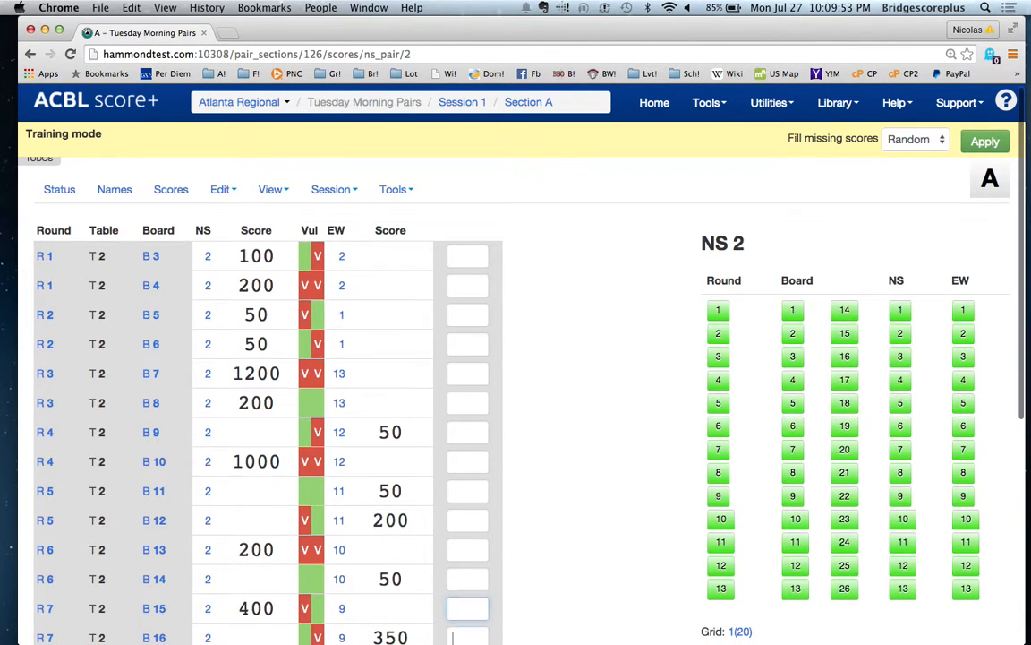
Set pair 2's North-South scores for boards 16, 17 and 18 to 200 each.
scroll(471, 369, "down", 3)
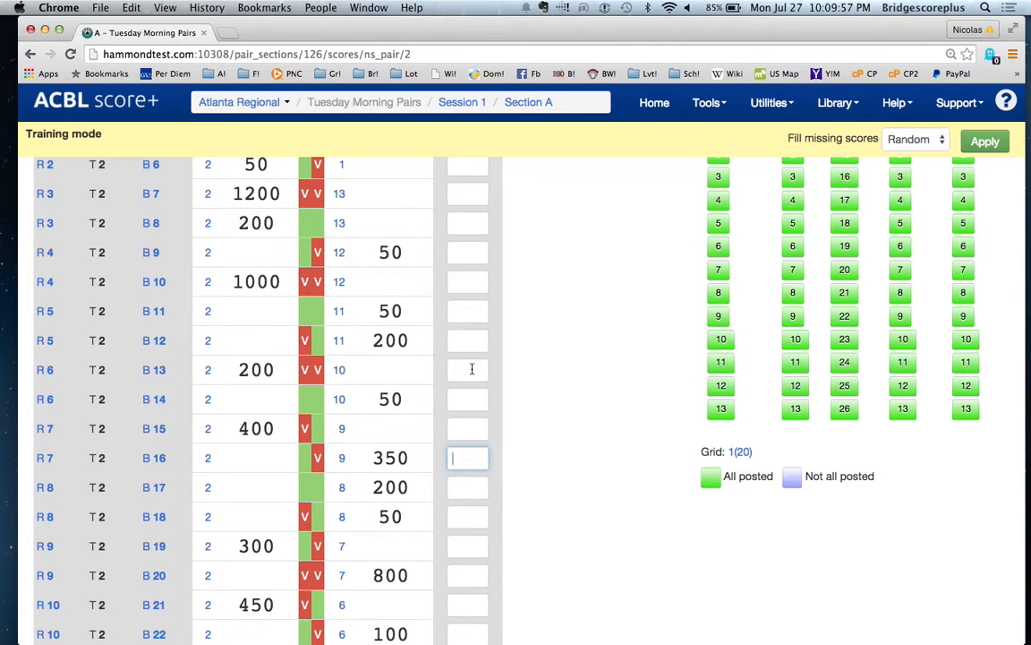
type("20")
key("Return")
type("20")
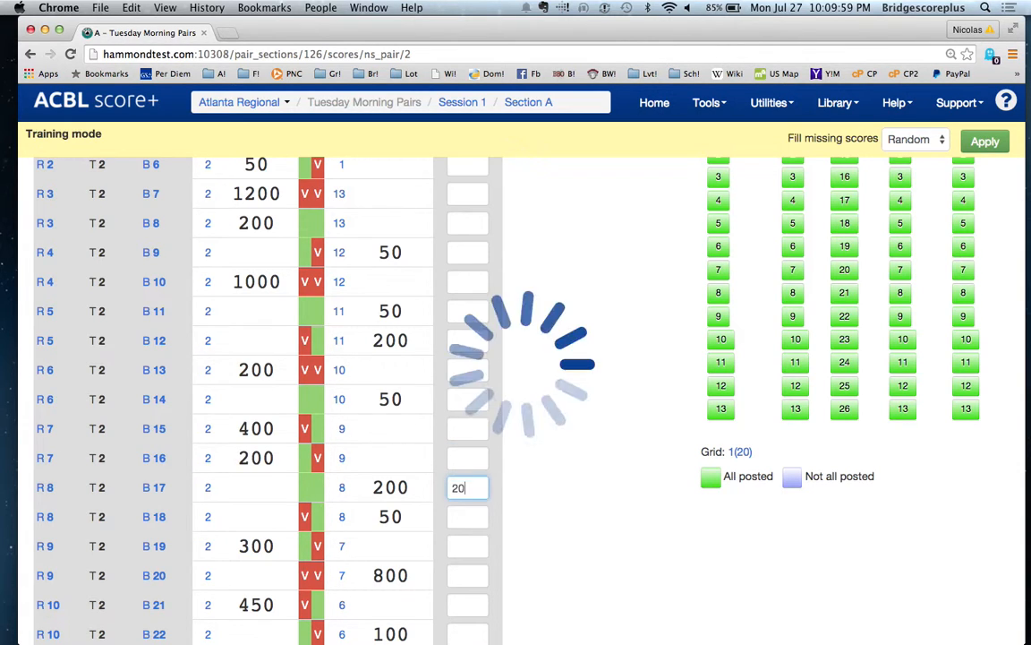
key("Return")
type("20")
key("Return")
Set pair 2's North-South scores for boards 19, 20 and 22 to 2000 each.
type("200")
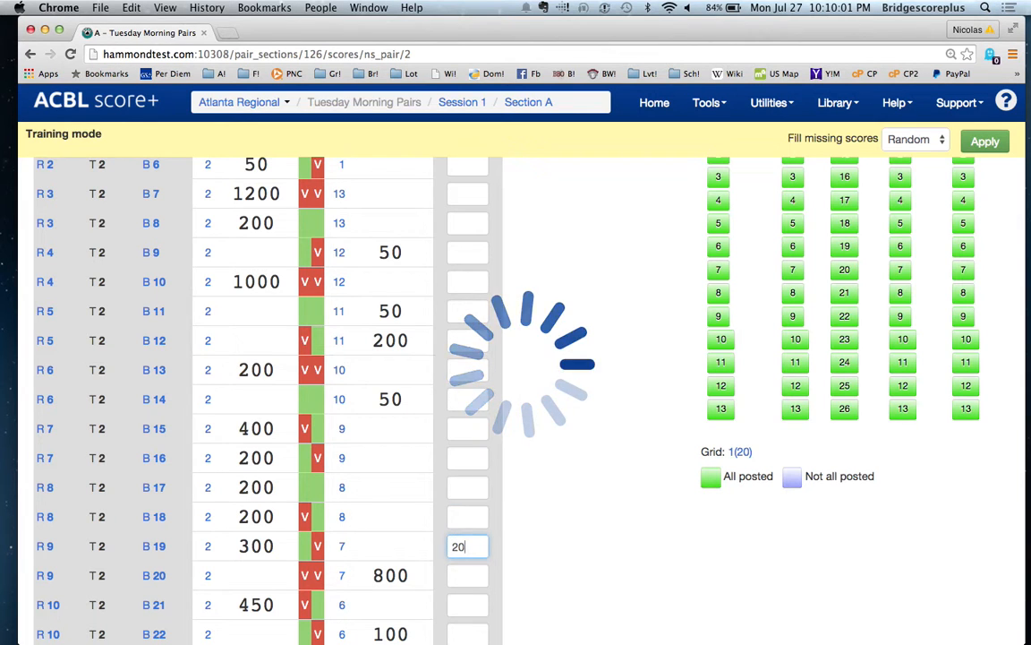
key("Return")
type("200")
key("Return")
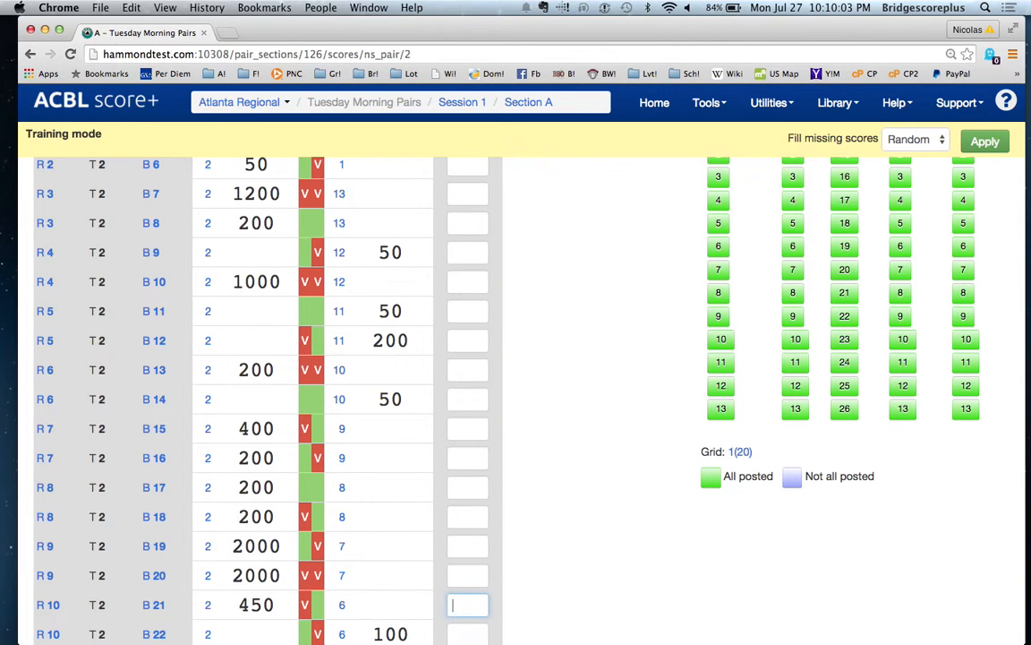
key("Return")
type("200")
key("Return")
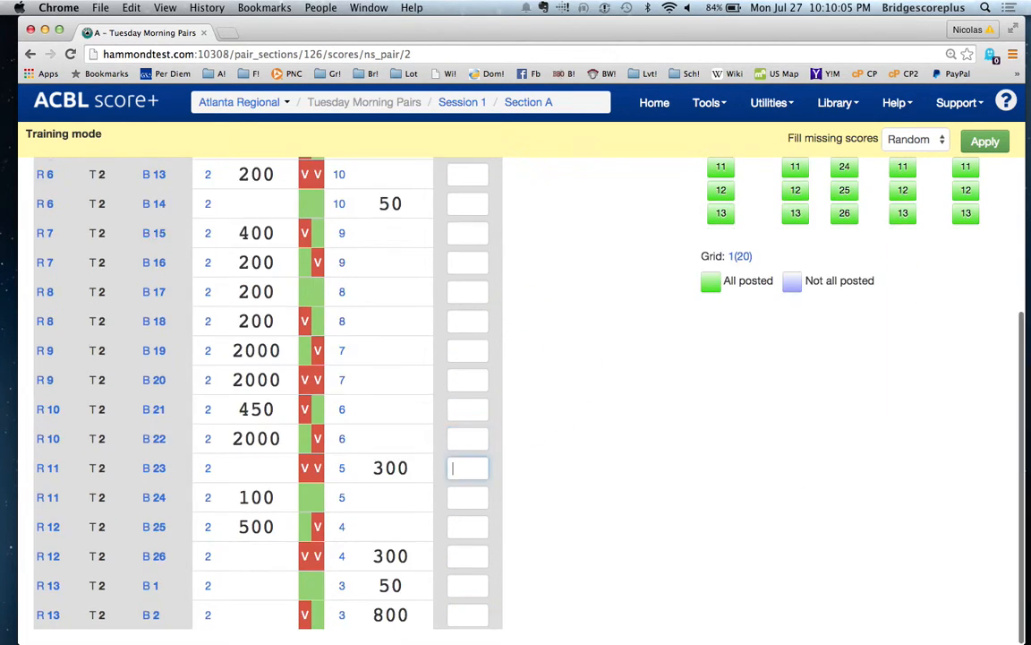
Set pair 2's North-South score for board 26 to 4000.
left_click(456, 559)
type("40")
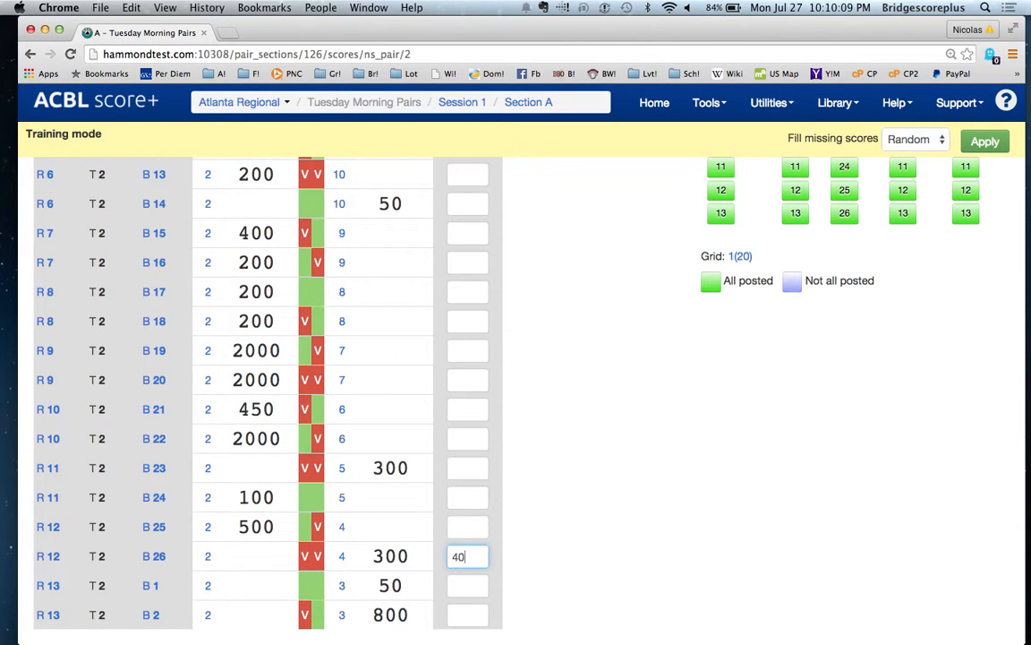
type("0")
key("Return")
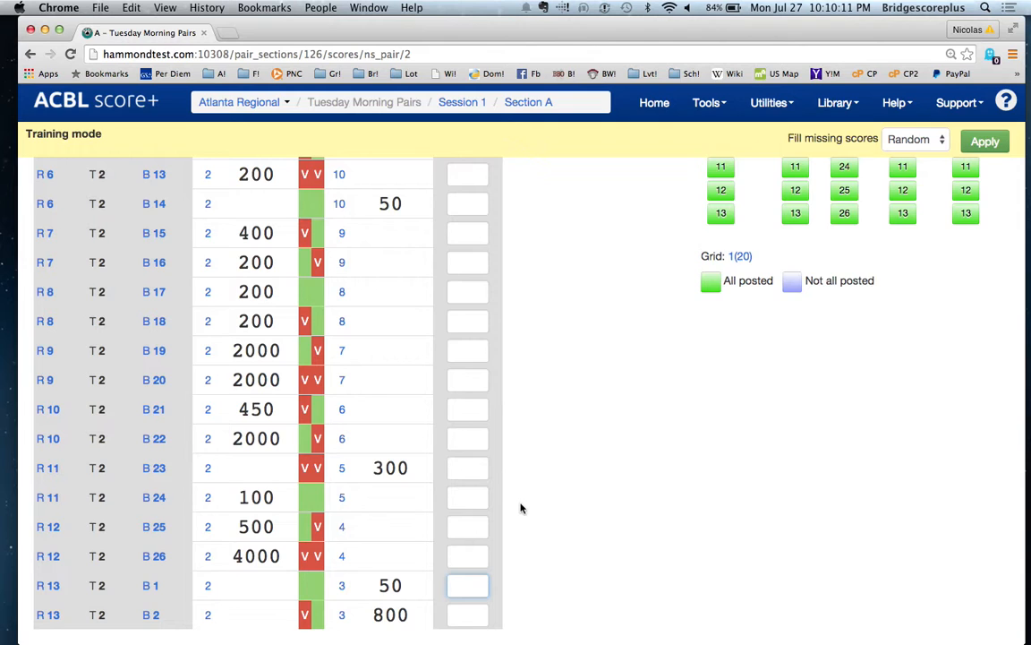
Recalculate section A's masterpoints with the edited pair 2 scores.
scroll(520, 507, "up", 10)
left_click(408, 193)
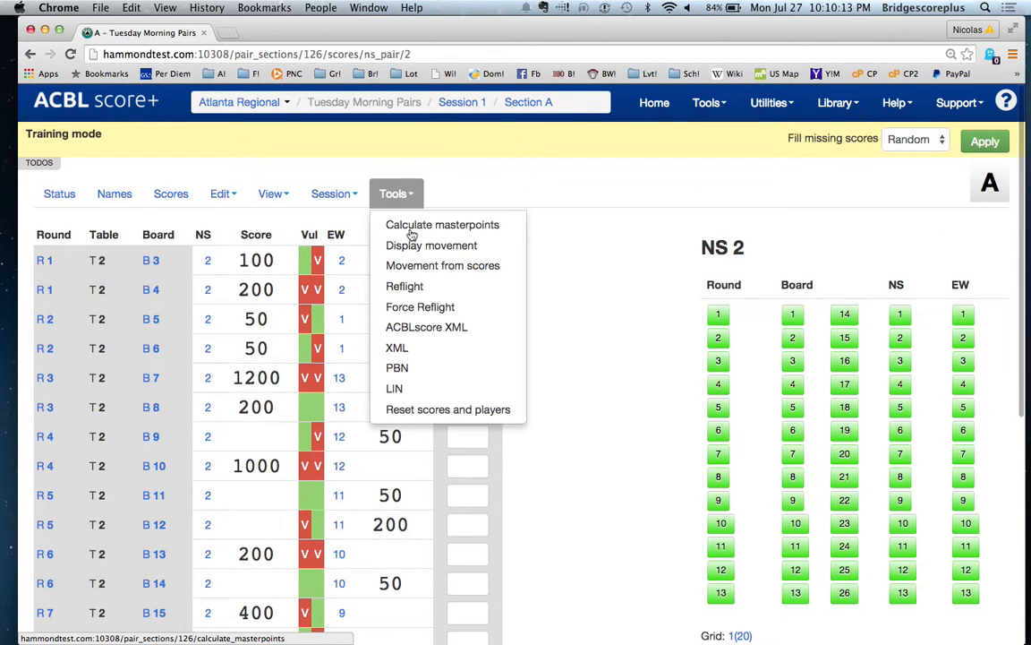
left_click(411, 233)
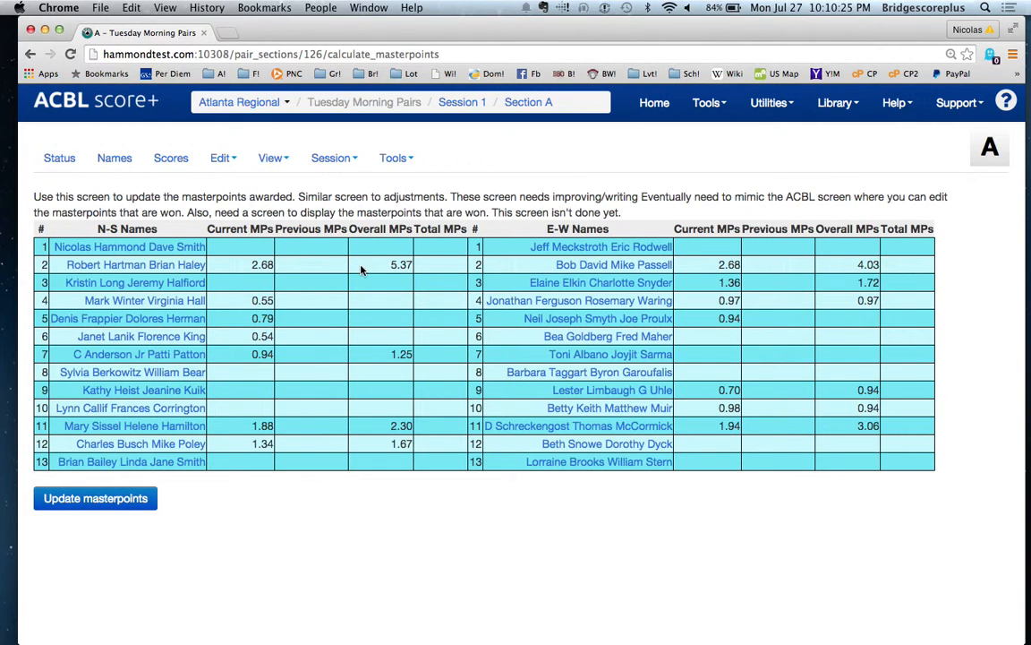
left_click(274, 160)
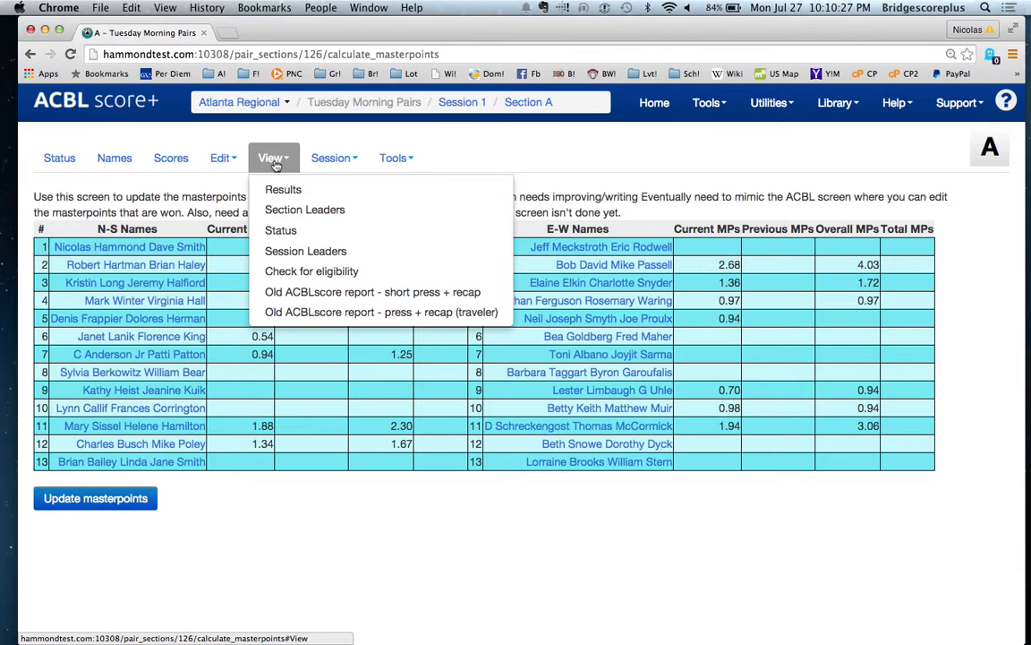
left_click(228, 184)
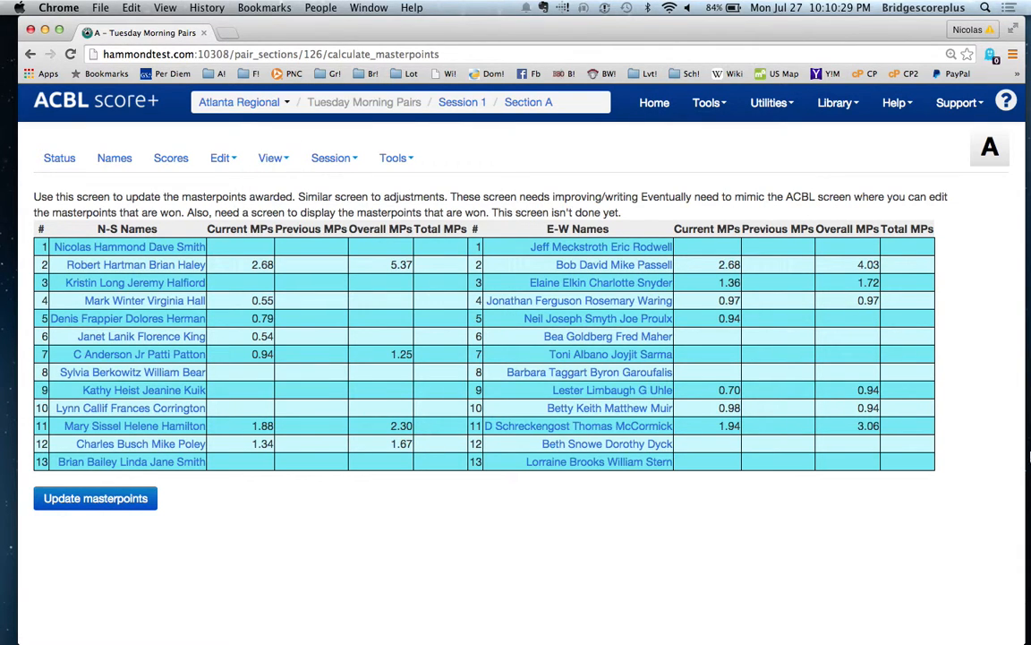